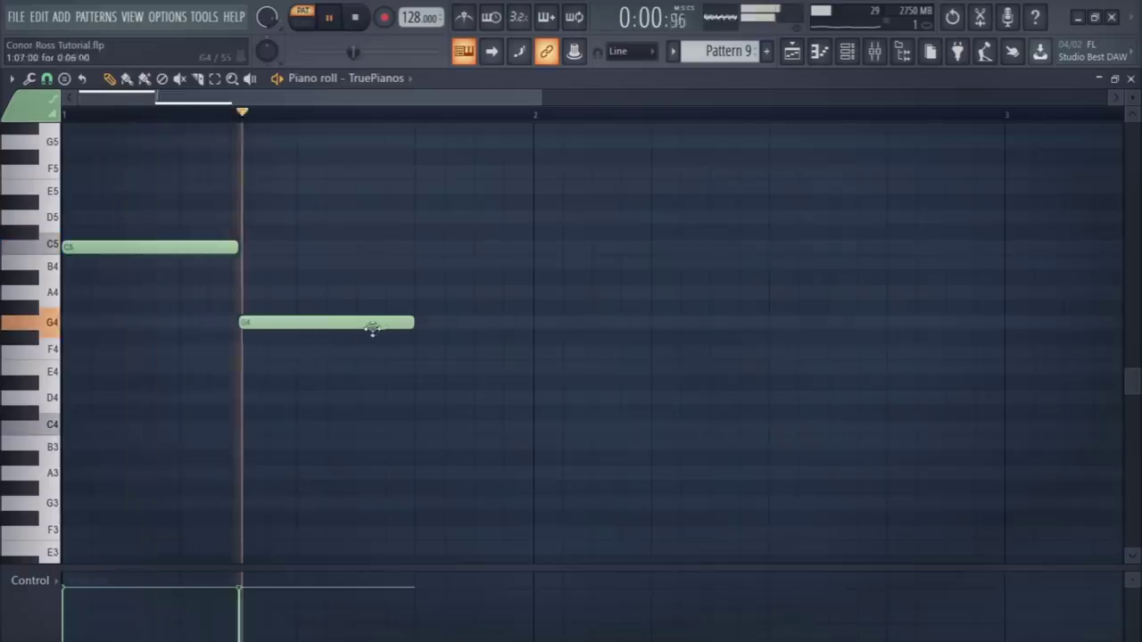
# Add a G#4 note directly after the six-step G4 note and extend it to the start of bar 3
pyautogui.press('space')
pyautogui.moveTo(402, 323); pyautogui.dragTo(395, 324)
pyautogui.click(424, 307)
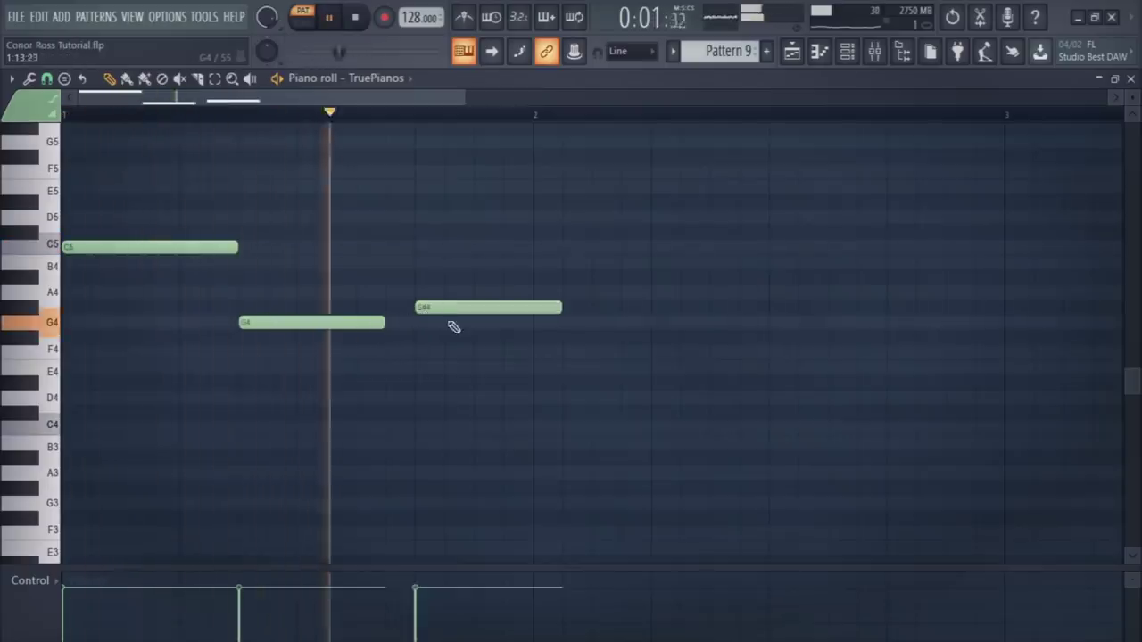
pyautogui.press('space')
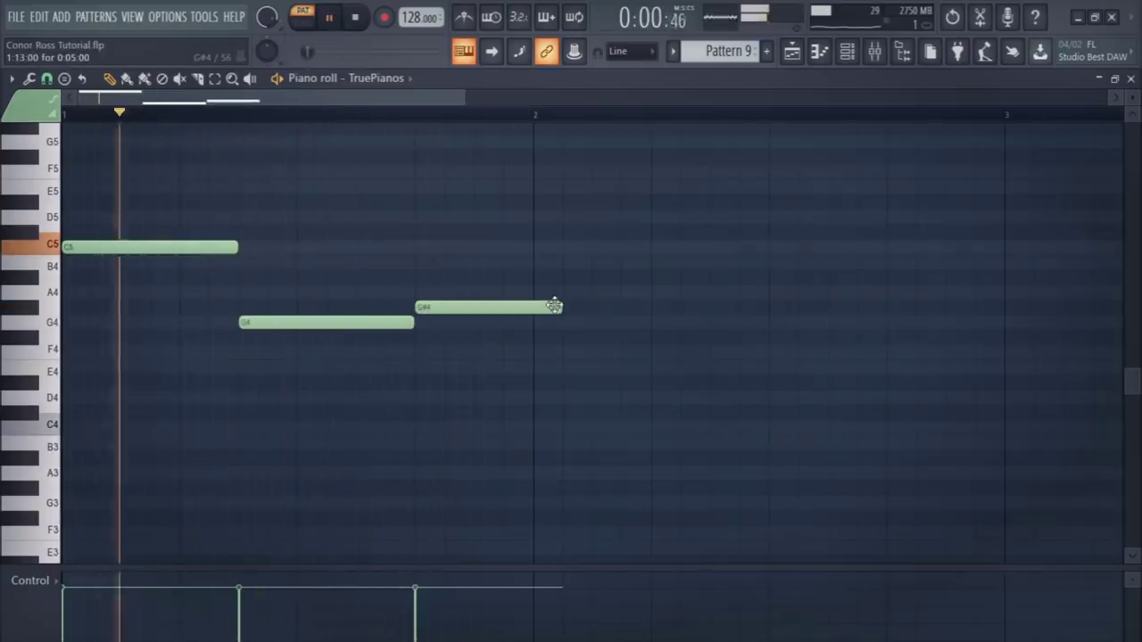
pyautogui.moveTo(554, 306); pyautogui.dragTo(1003, 307)
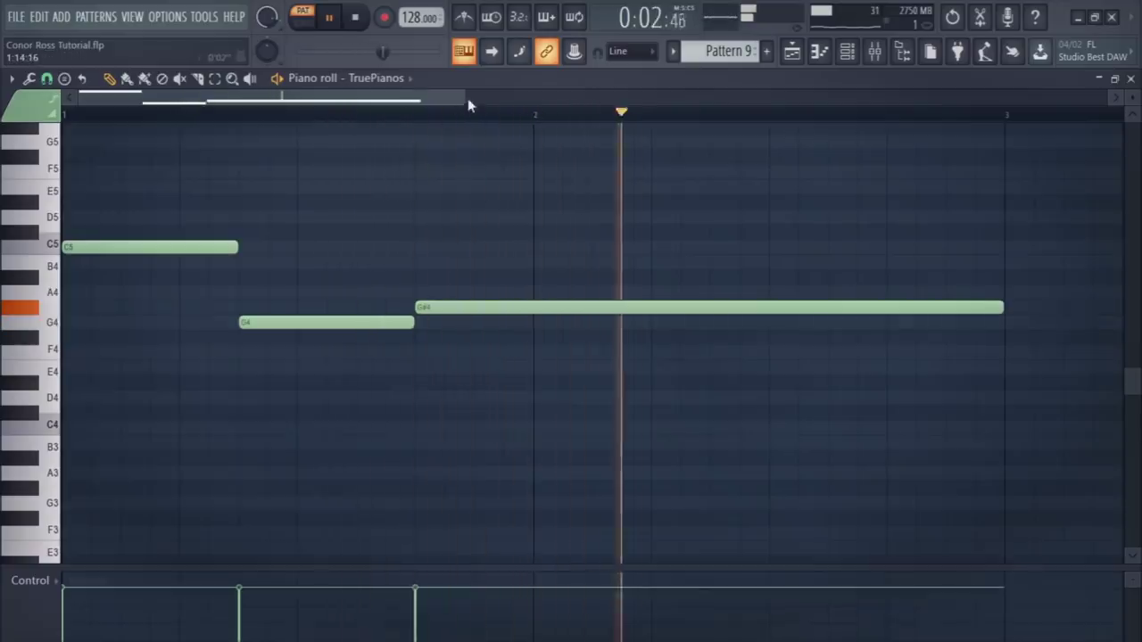
# Place an F4 note at the start of bar 3 and shorten it to about six steps
pyautogui.moveTo(470, 105); pyautogui.dragTo(742, 107)
pyautogui.press('space')
pyautogui.click(612, 356)
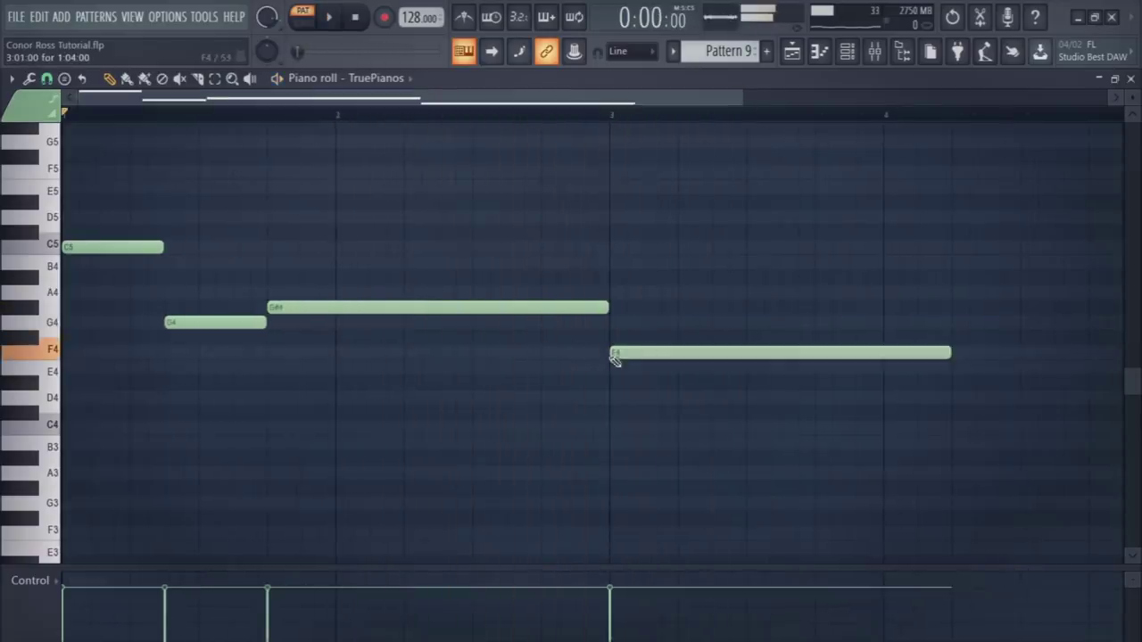
pyautogui.moveTo(951, 353); pyautogui.dragTo(723, 372)
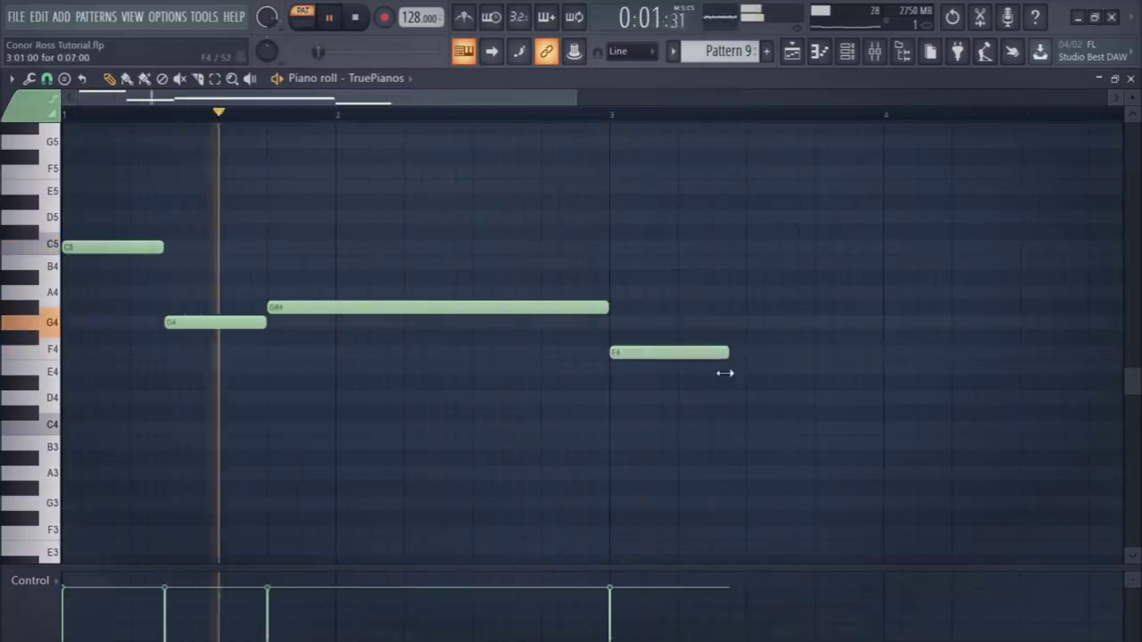
# Add a six-step G4 note after F4, followed by an A#4 note extended to the start of bar 5
pyautogui.click(722, 311)
pyautogui.moveTo(727, 309); pyautogui.dragTo(736, 325)
pyautogui.press('space')
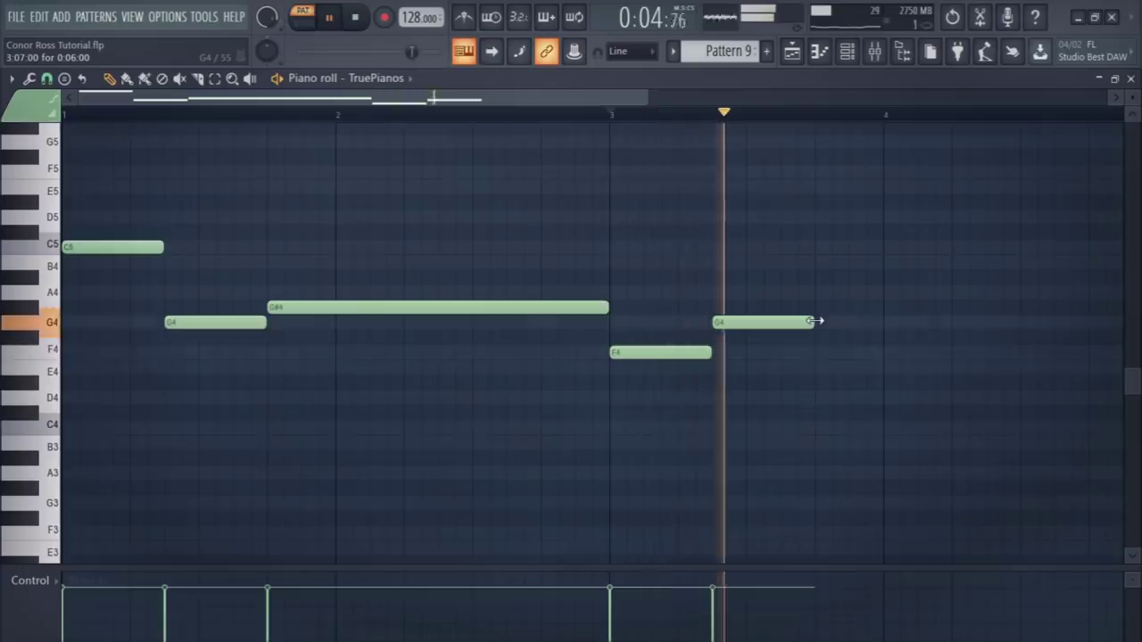
pyautogui.press('space')
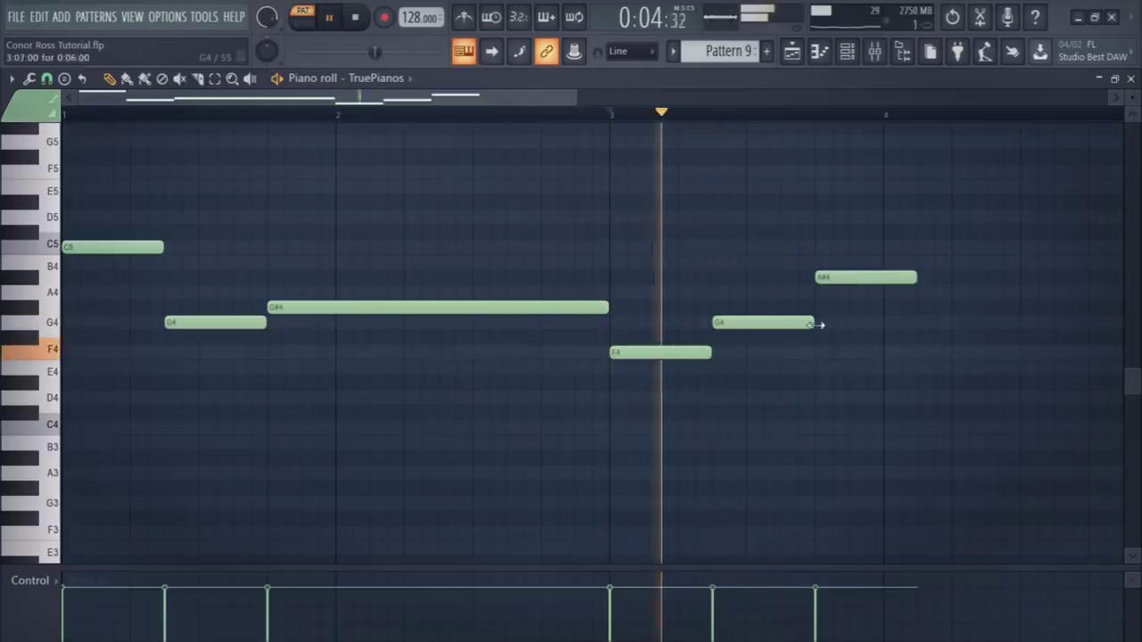
pyautogui.moveTo(913, 278); pyautogui.dragTo(1016, 299)
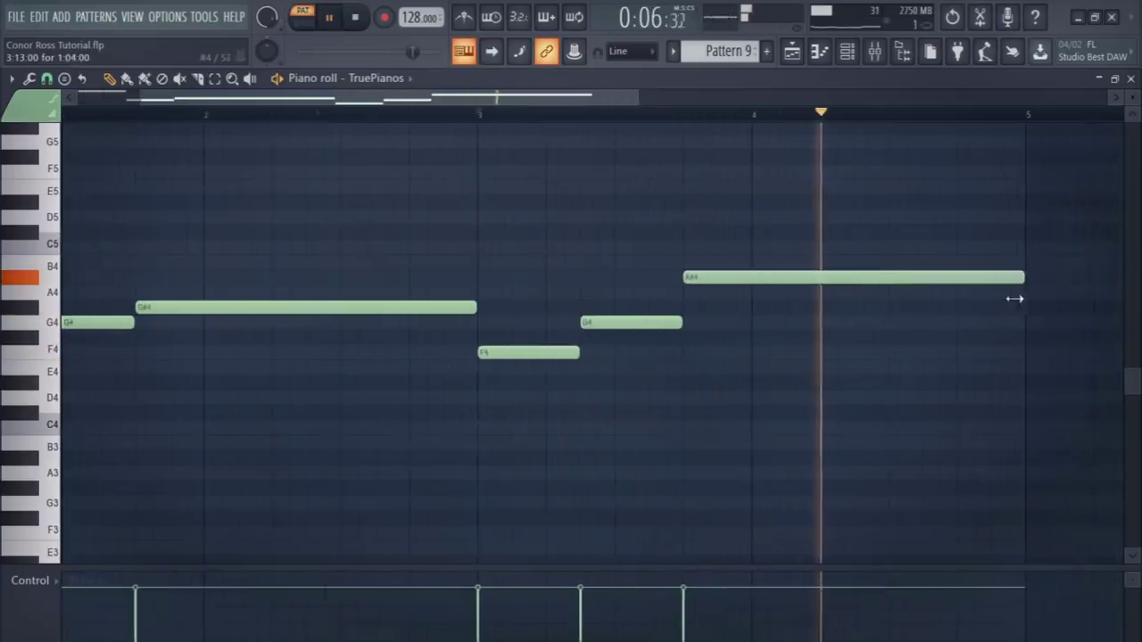
# Replace the opening C5 note with a stamped minor chord on C5, shortened to six steps
pyautogui.moveTo(532, 100); pyautogui.dragTo(123, 120)
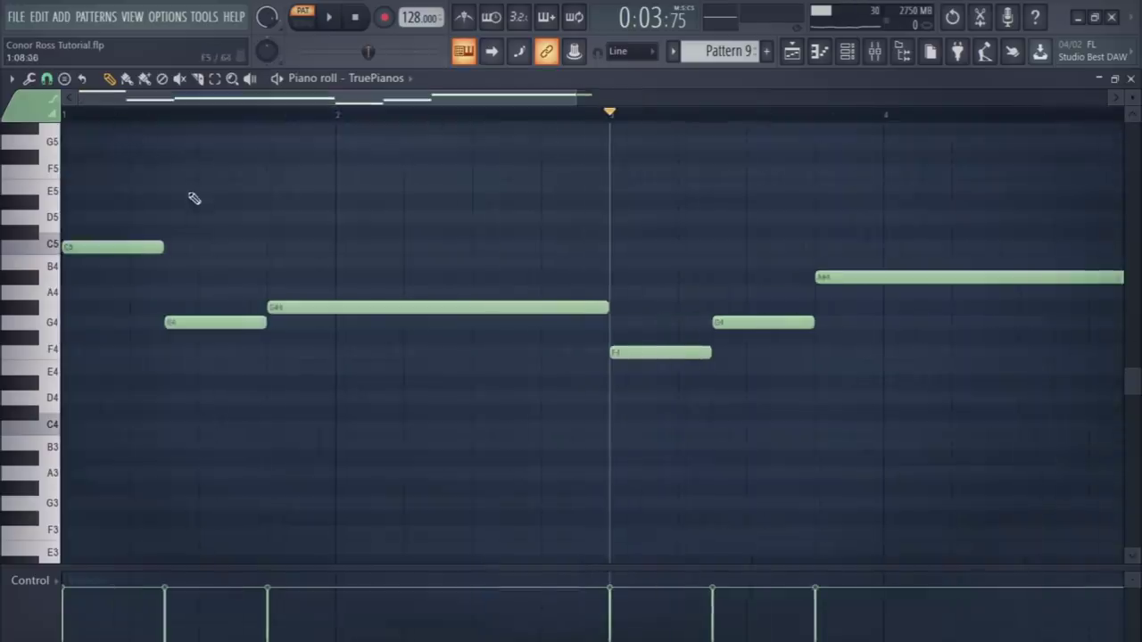
pyautogui.scroll(3, 134, 143)
pyautogui.click(65, 79)
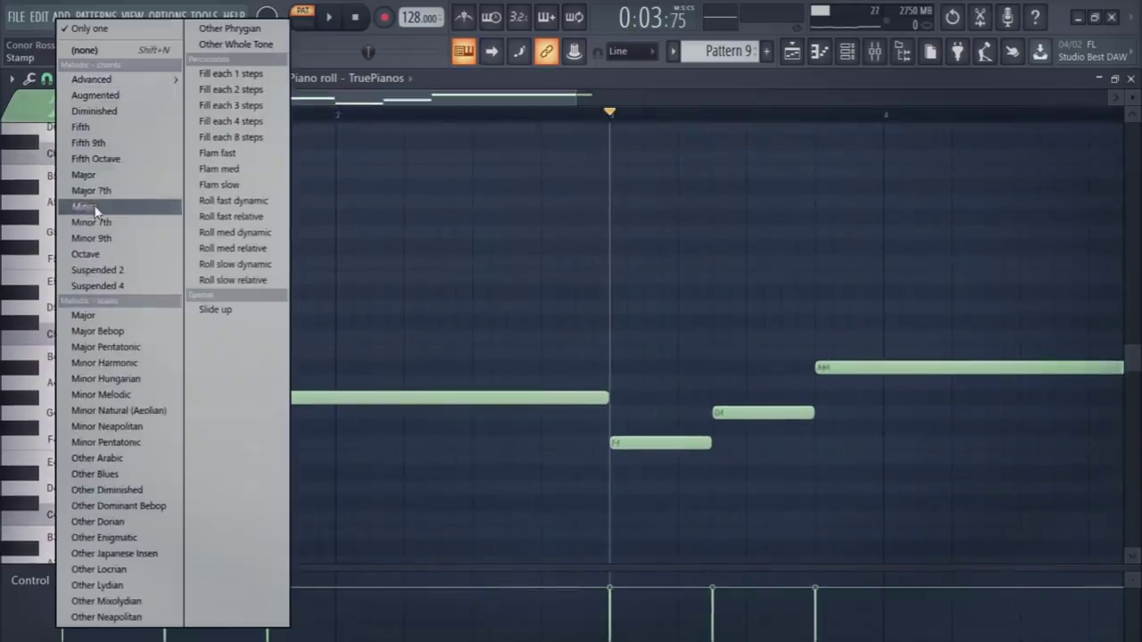
pyautogui.click(89, 207)
pyautogui.click(78, 343)
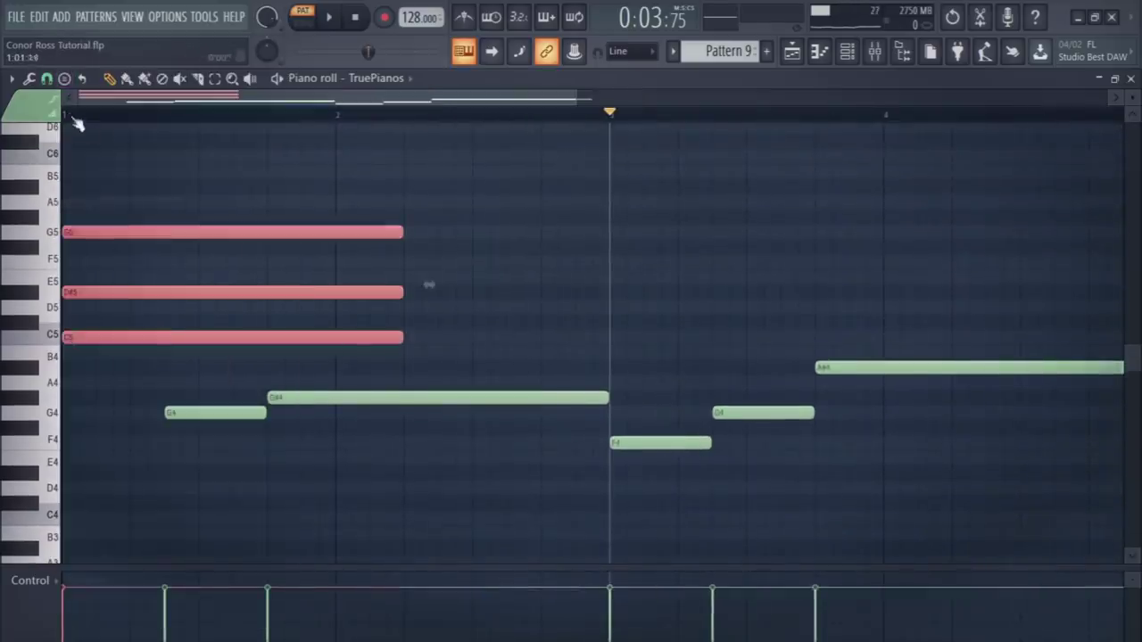
pyautogui.press('space')
pyautogui.moveTo(400, 337); pyautogui.dragTo(272, 342)
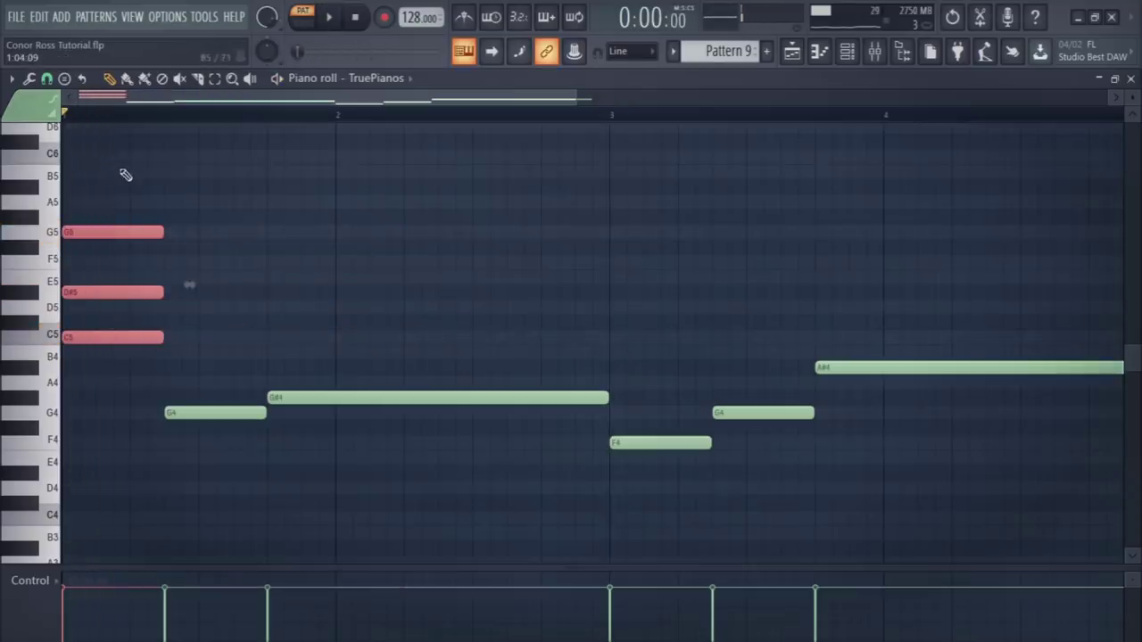
# Replace the first G4 note with a six-step minor chord rooted on G4
pyautogui.press('space')
pyautogui.rightClick(190, 413)
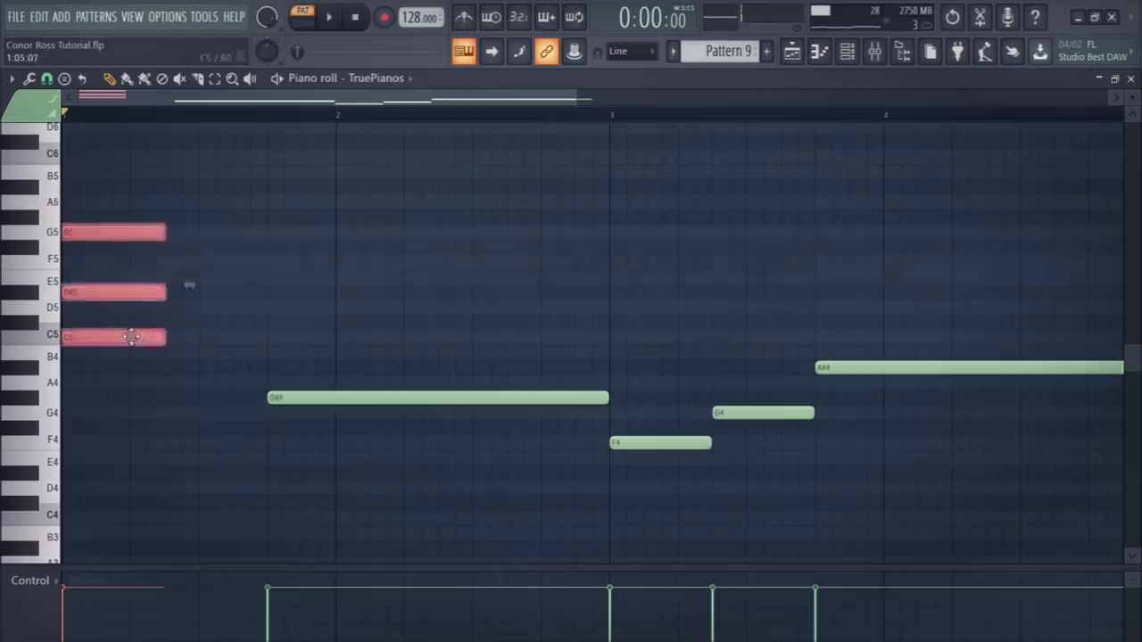
pyautogui.click(214, 413)
pyautogui.press('space')
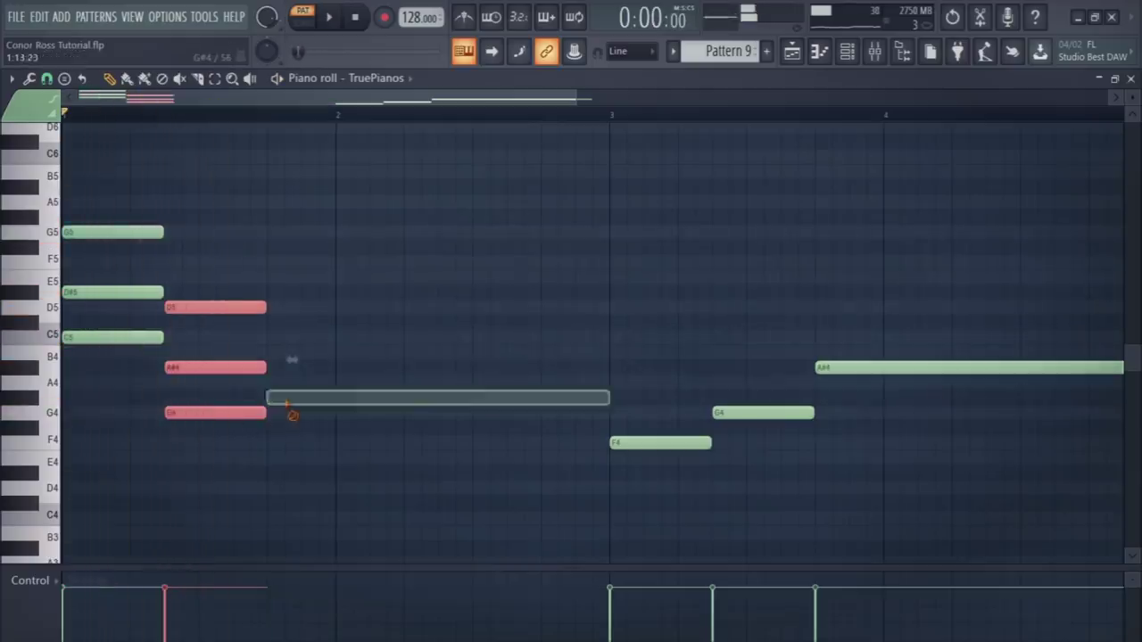
# Replace the long G#4 note with a stamped major chord on G#4 and extend it to the start of bar 3
pyautogui.click(326, 392)
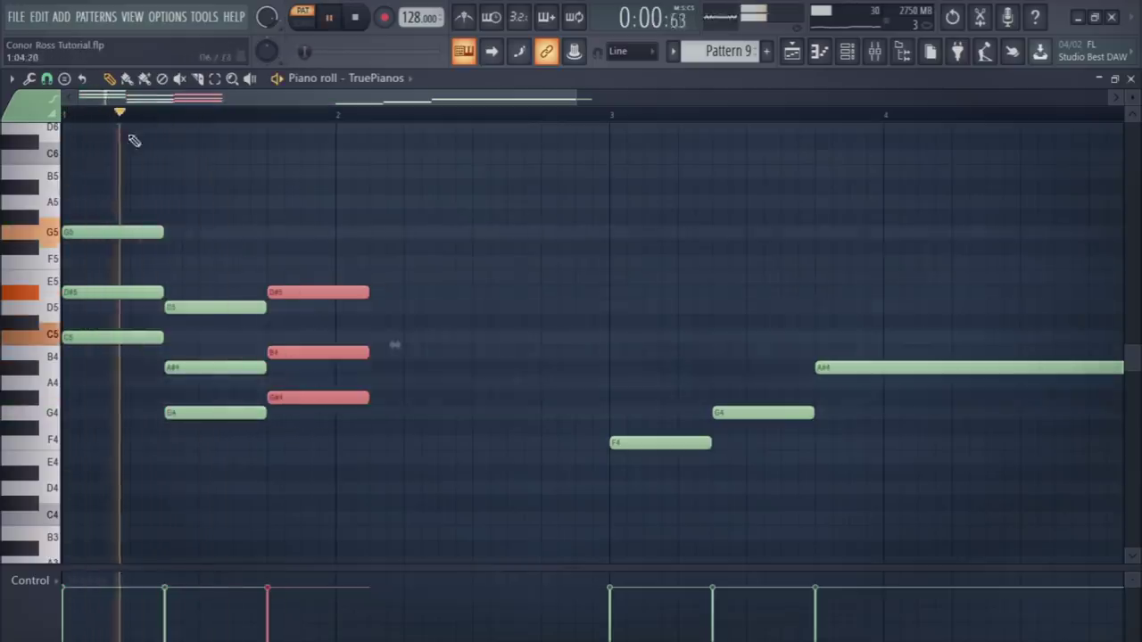
pyautogui.click(65, 78)
pyautogui.click(90, 174)
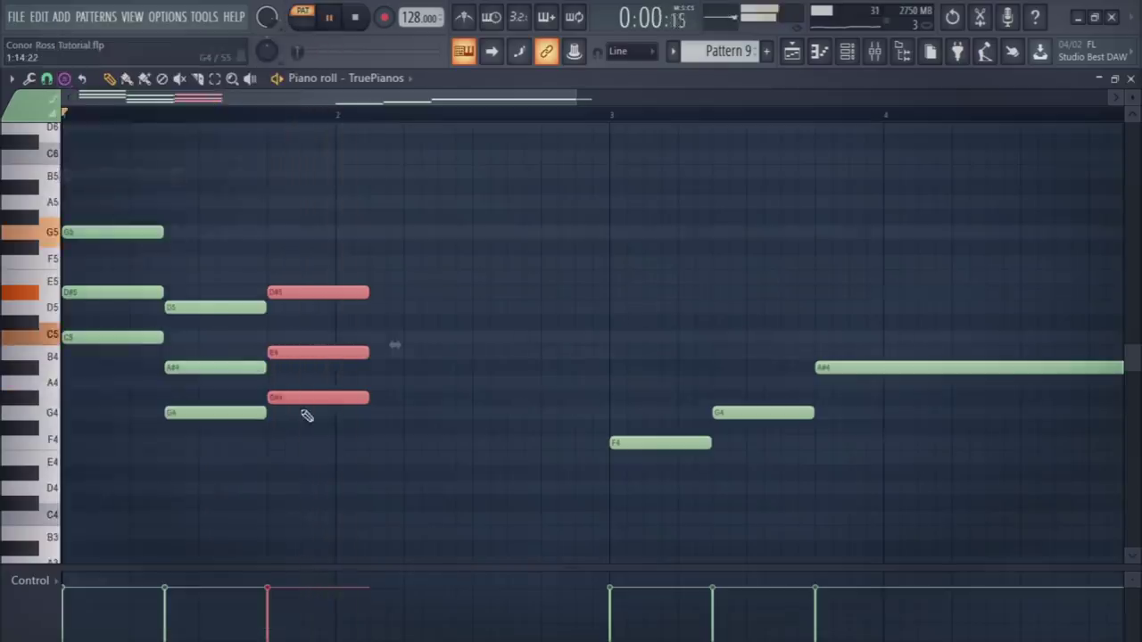
pyautogui.rightClick(275, 400)
pyautogui.click(279, 401)
pyautogui.press('space')
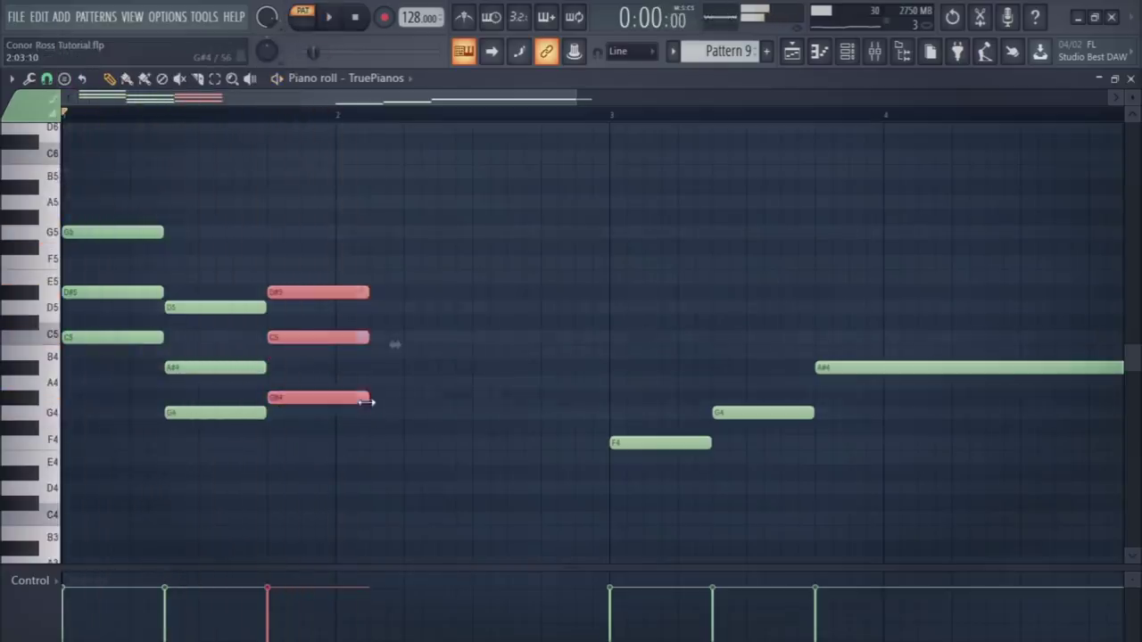
pyautogui.moveTo(365, 402); pyautogui.dragTo(609, 402)
pyautogui.press('space')
# Replace the F4 note at the start of bar 3 with a six-step minor chord rooted on F4
pyautogui.scroll(-3, 627, 436)
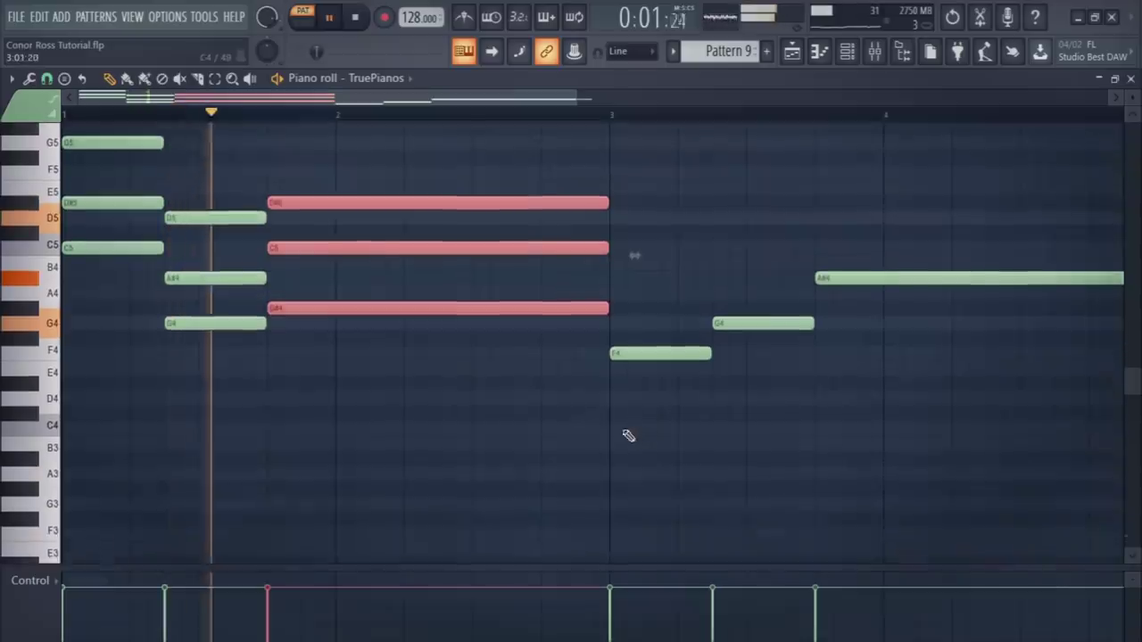
pyautogui.press('space')
pyautogui.rightClick(639, 355)
pyautogui.moveTo(649, 367); pyautogui.dragTo(637, 345)
pyautogui.press('space')
# Replace the G4 note in bar 3 with a six-step minor chord rooted on G4
pyautogui.scroll(3, 721, 369)
pyautogui.rightClick(732, 410)
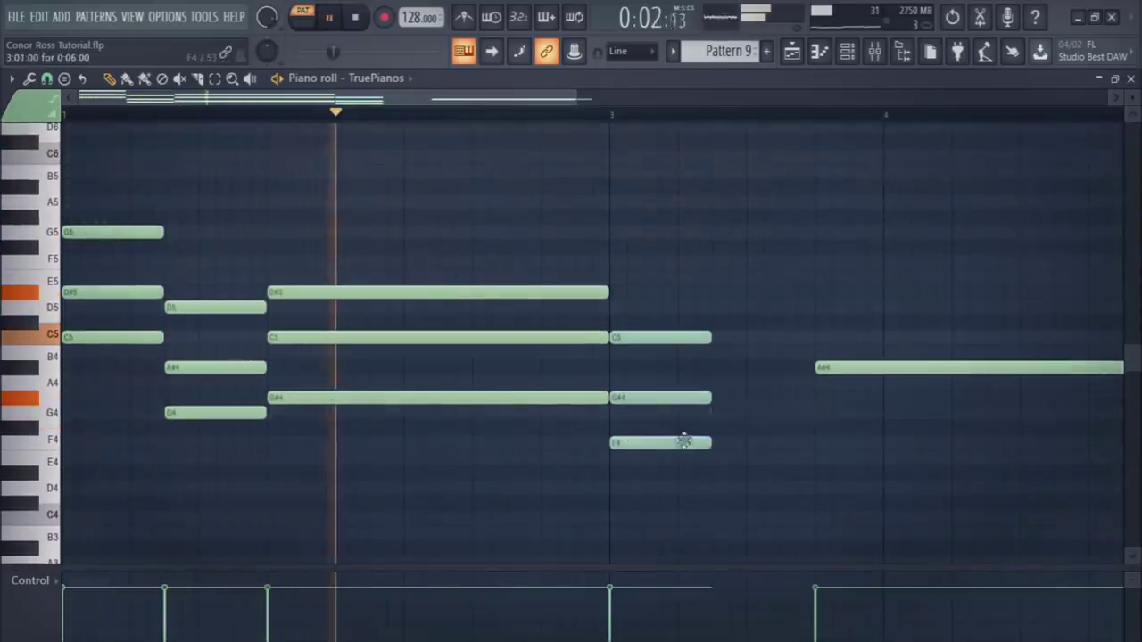
pyautogui.click(759, 408)
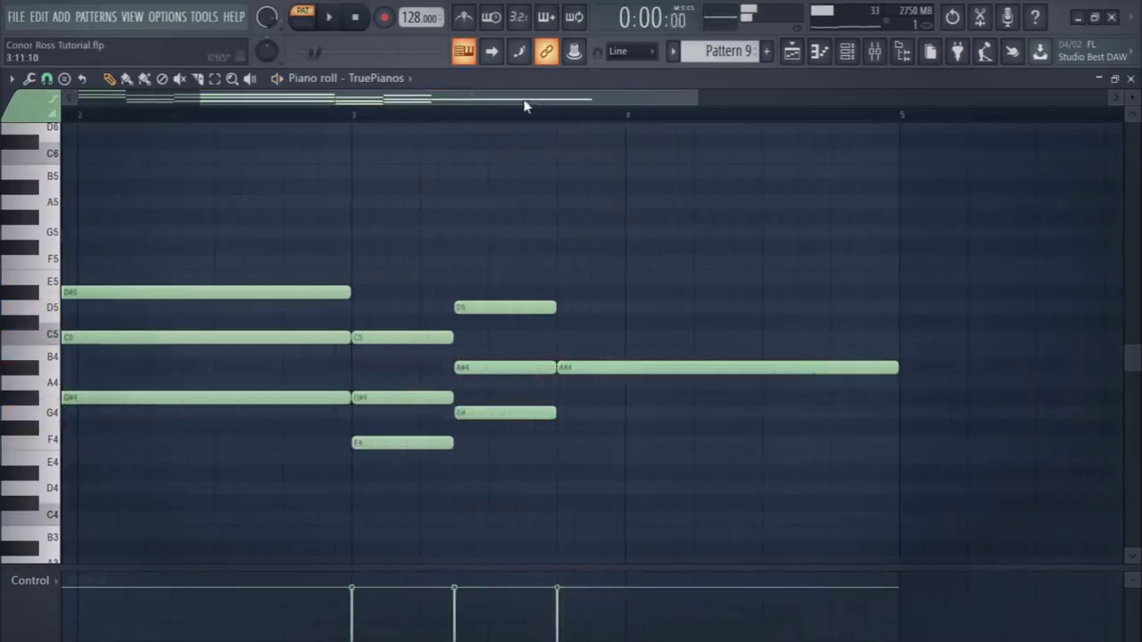
# Replace the last A#4 note with a major chord on A#4 extended to the start of bar 5
pyautogui.press('space')
pyautogui.rightClick(622, 371)
pyautogui.moveTo(336, 398); pyautogui.dragTo(884, 372)
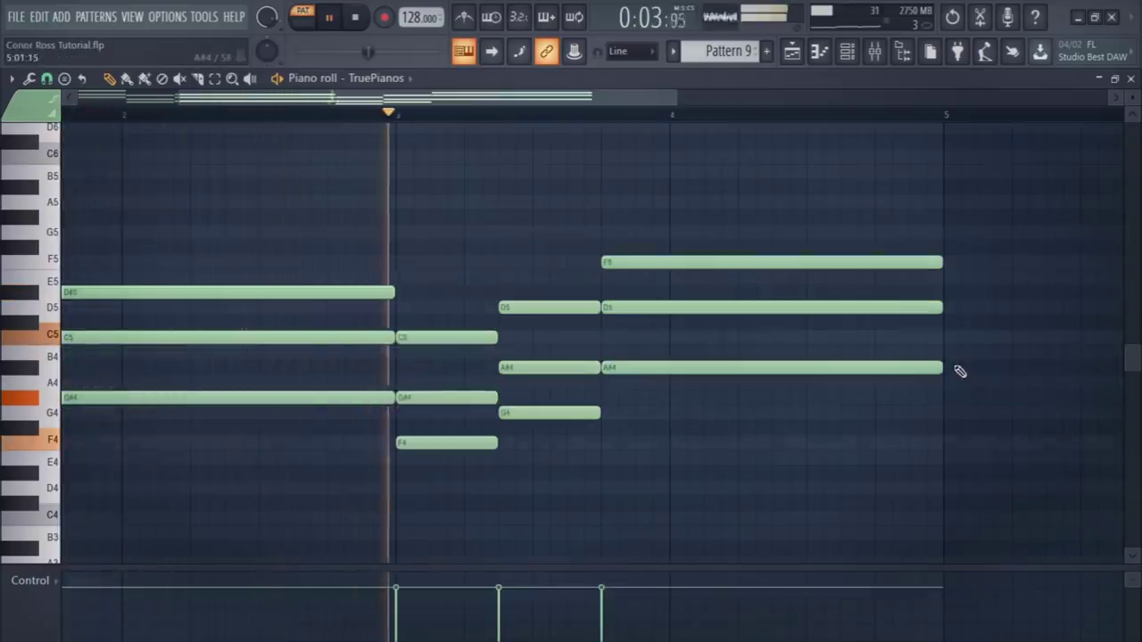
# Add a six-step C4 bass note at the start of bar 1, an octave below the first chord's root
pyautogui.scroll(-2, 959, 370)
pyautogui.moveTo(423, 103); pyautogui.dragTo(170, 106)
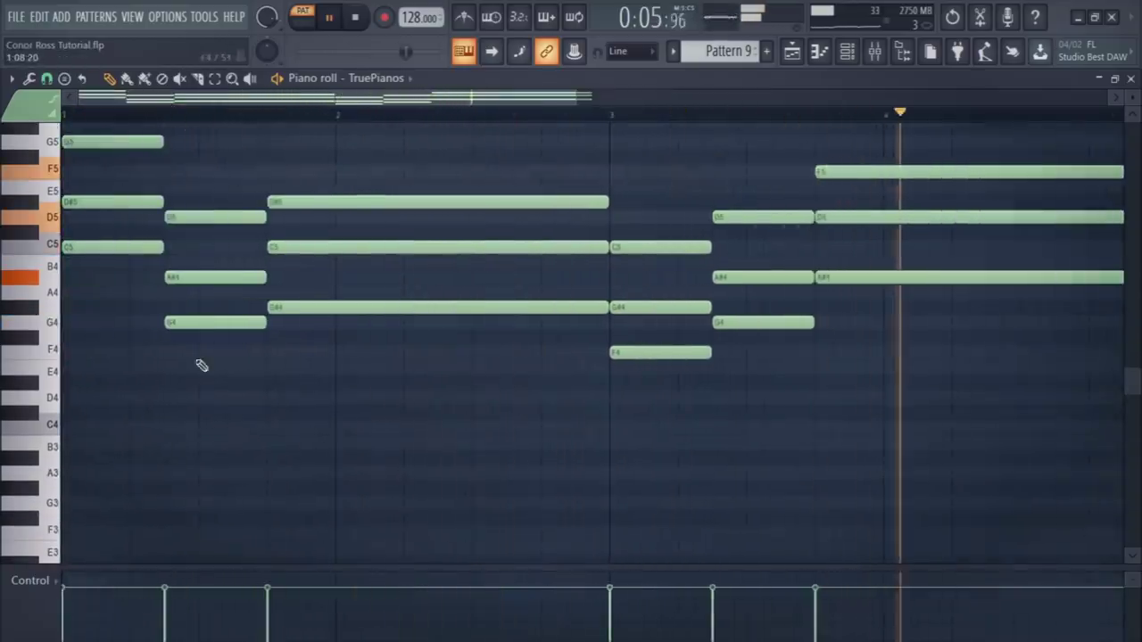
pyautogui.press('space')
pyautogui.moveTo(157, 398)
pyautogui.mouseDown()
pyautogui.moveTo(133, 413)
pyautogui.moveTo(102, 473)
pyautogui.moveTo(100, 411)
pyautogui.moveTo(86, 428)
pyautogui.mouseUp()
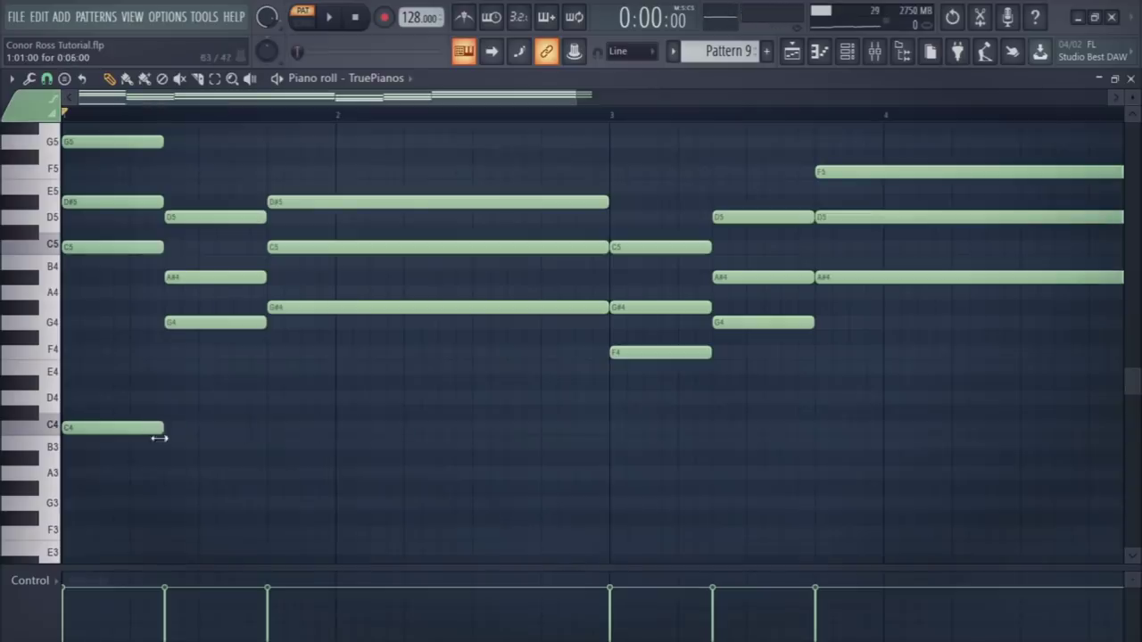
pyautogui.press('space')
# Add a six-step G3 bass note under the second chord, an octave below its root
pyautogui.scroll(-1, 196, 430)
pyautogui.moveTo(204, 419); pyautogui.dragTo(184, 457)
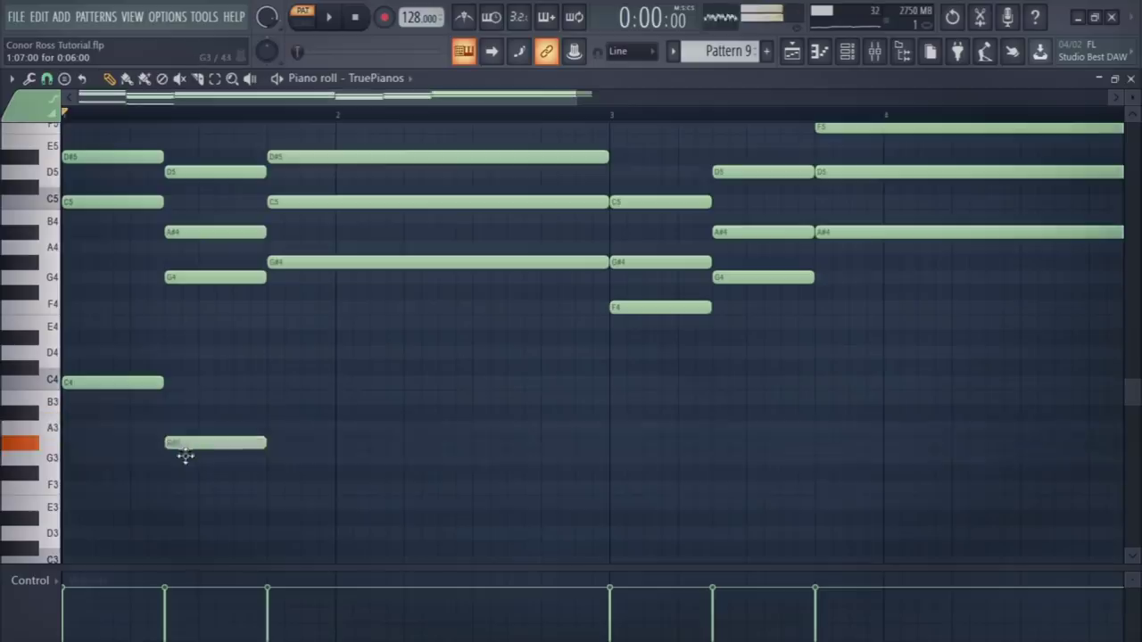
pyautogui.press('space')
pyautogui.press('space')
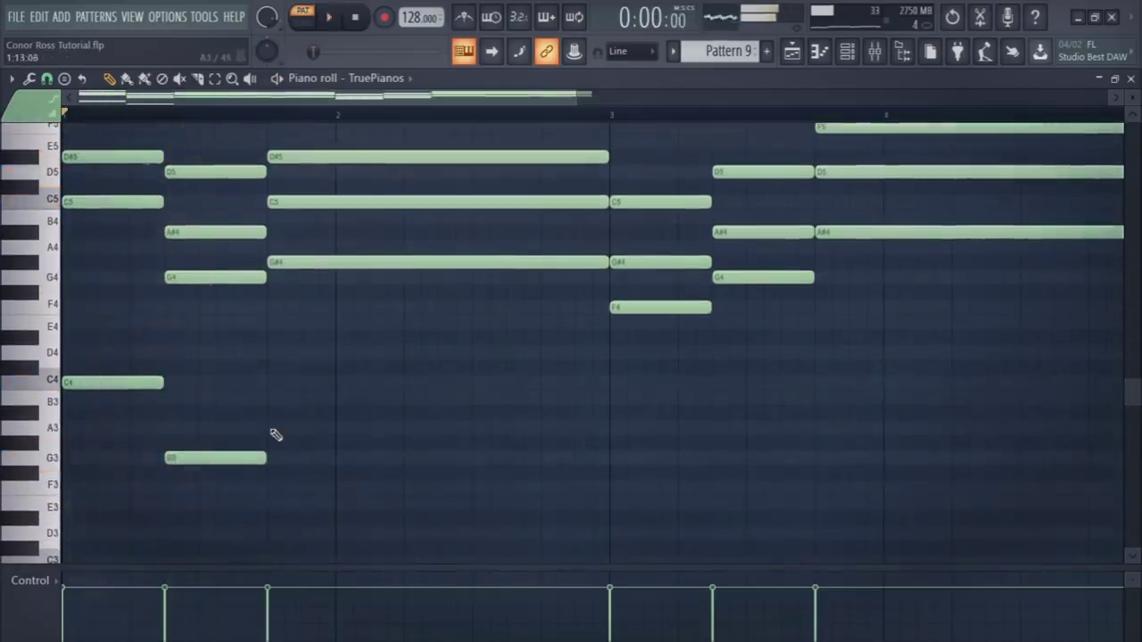
# Add a G#3 bass note under the third chord and extend it to the start of bar 3
pyautogui.click(276, 443)
pyautogui.moveTo(365, 444); pyautogui.dragTo(620, 441)
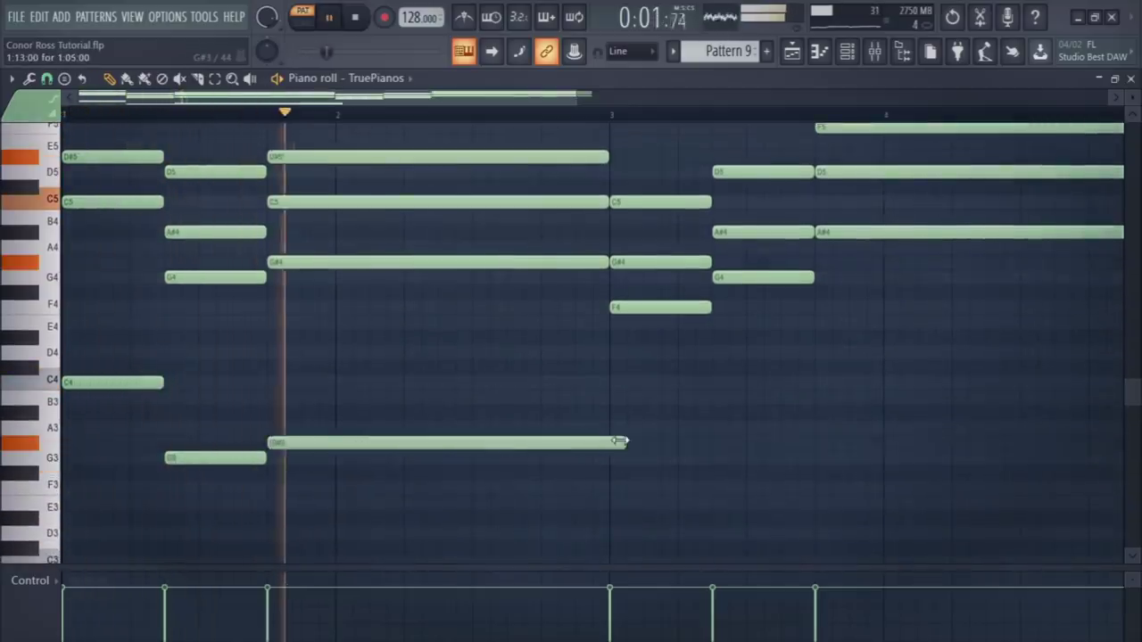
pyautogui.press('space')
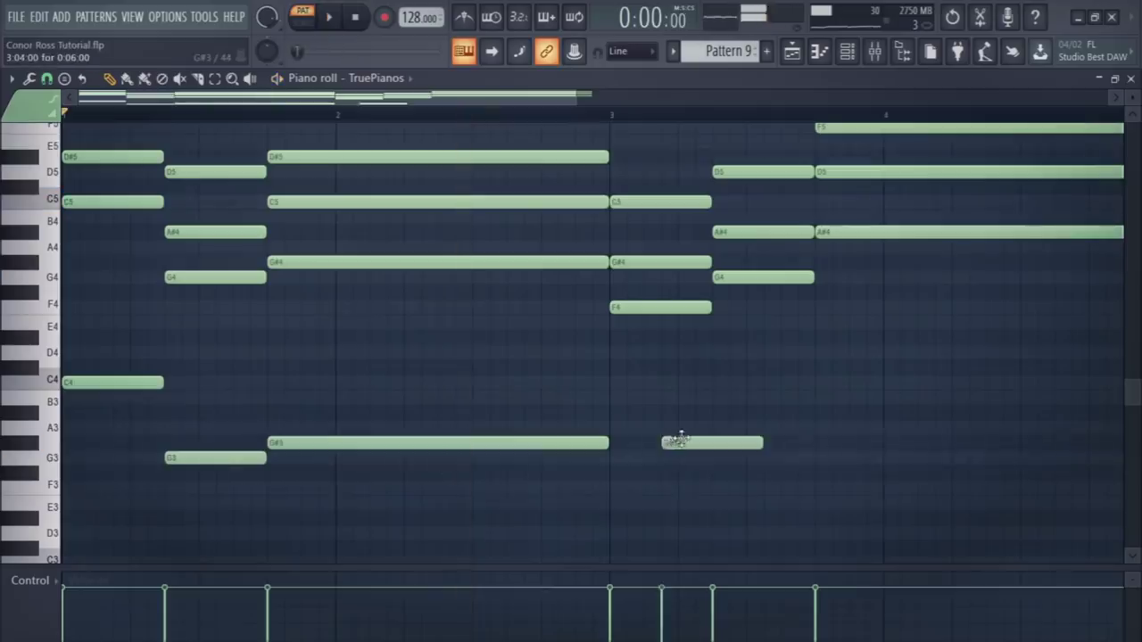
# Add F3, G3 and A#3 bass notes under the last three chords, extending A#3 to the start of bar 5
pyautogui.scroll(-2, 696, 486)
pyautogui.moveTo(750, 406); pyautogui.dragTo(745, 417)
pyautogui.click(844, 383)
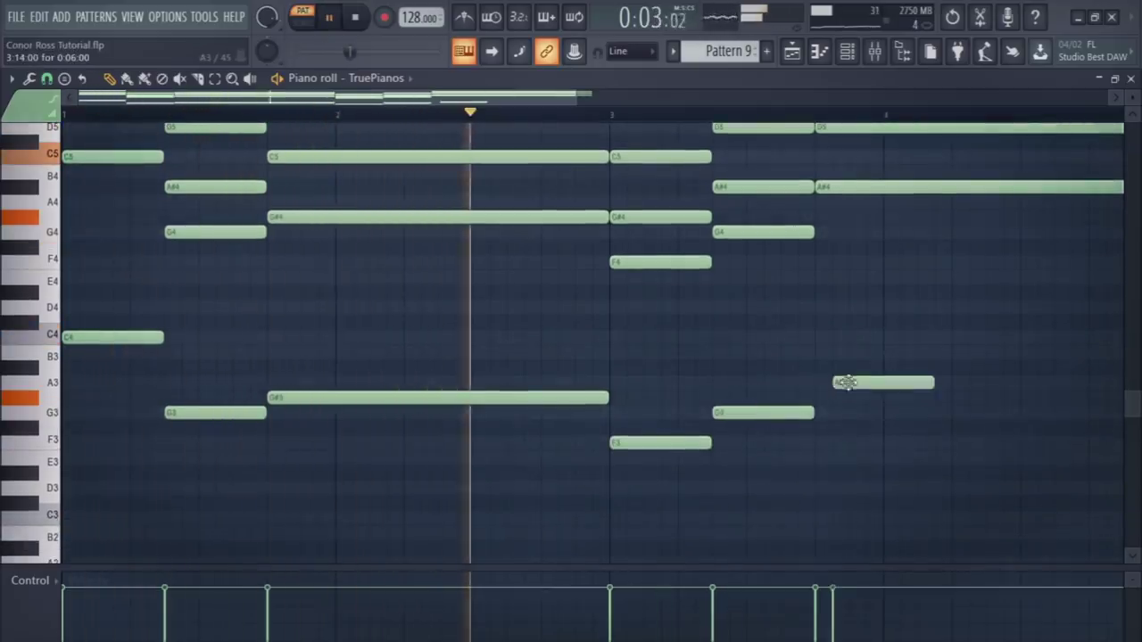
pyautogui.moveTo(844, 378); pyautogui.dragTo(844, 359)
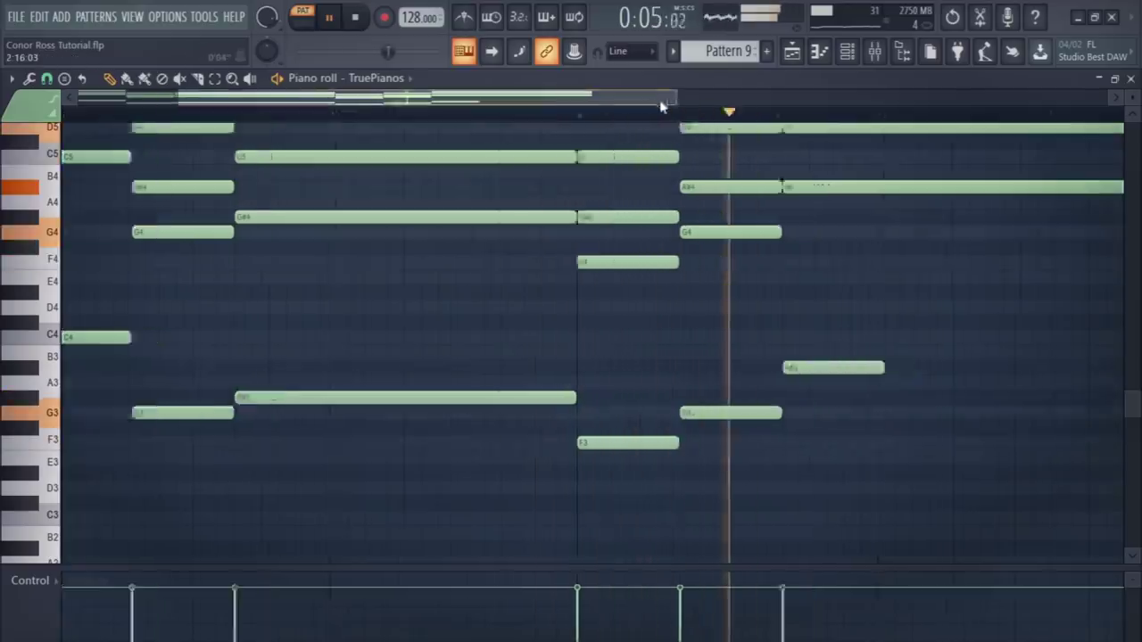
pyautogui.press('space')
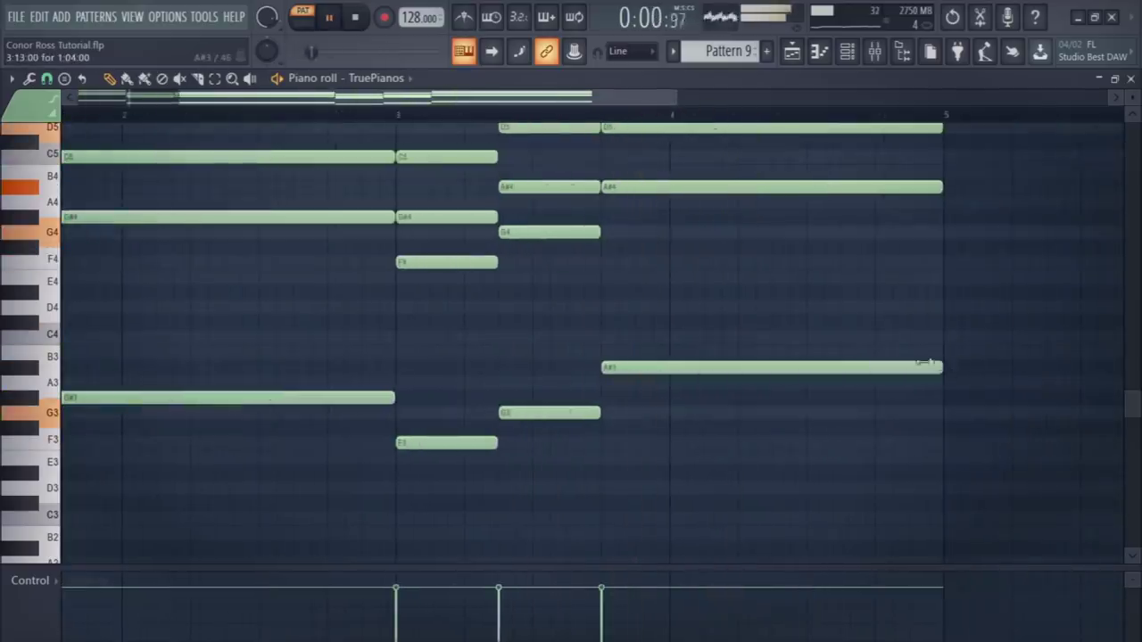
# Randomize the velocity levels of the piano chord and bass notes by -13%
pyautogui.moveTo(676, 100); pyautogui.dragTo(905, 104)
pyautogui.moveTo(801, 104); pyautogui.dragTo(699, 109)
pyautogui.scroll(3, 699, 252)
pyautogui.scroll(-2, 759, 308)
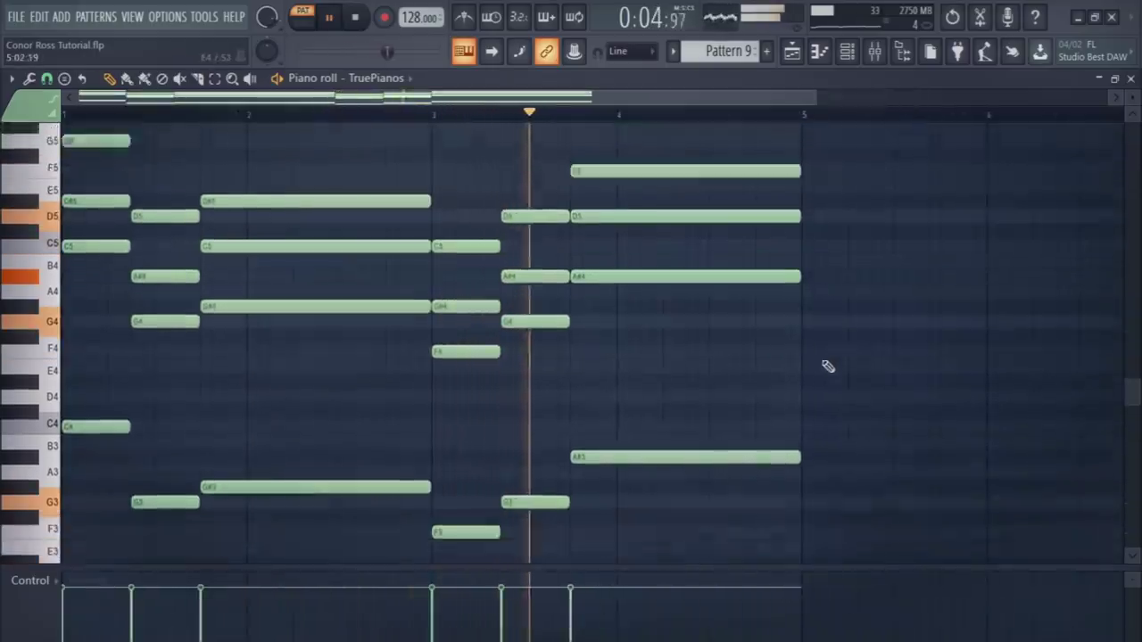
pyautogui.press('space')
pyautogui.click(12, 78)
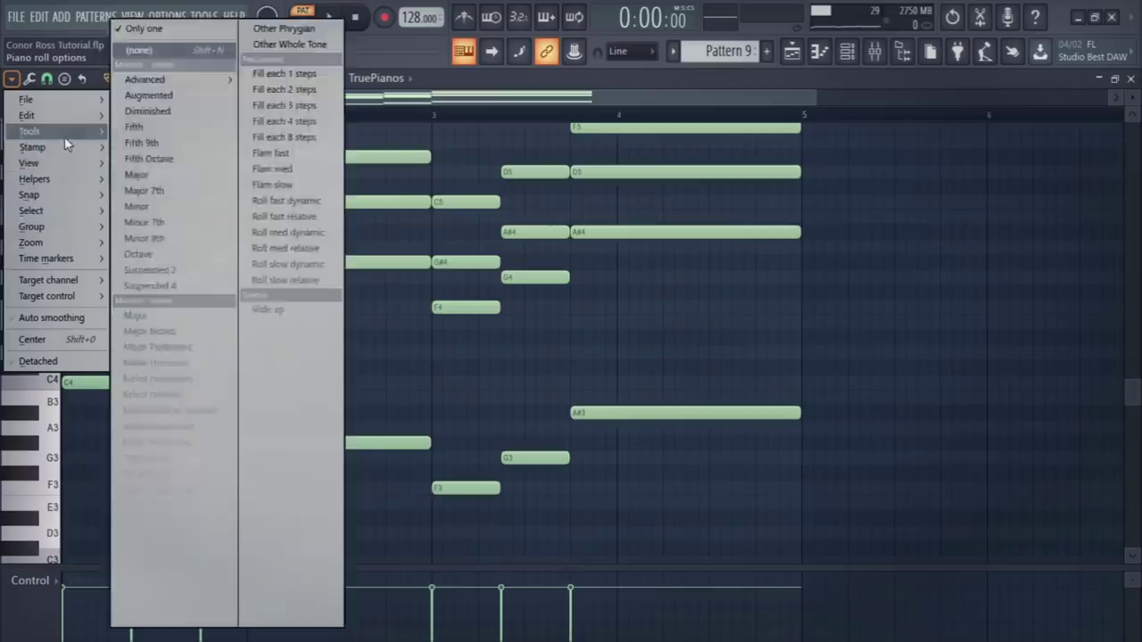
pyautogui.moveTo(64, 132)
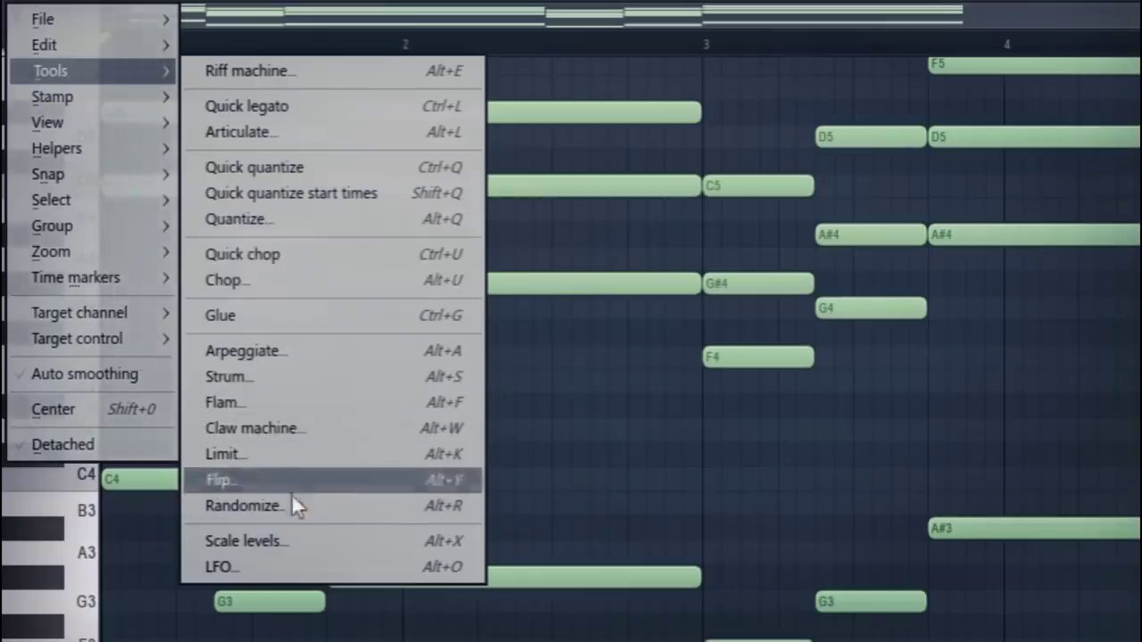
pyautogui.click(293, 500)
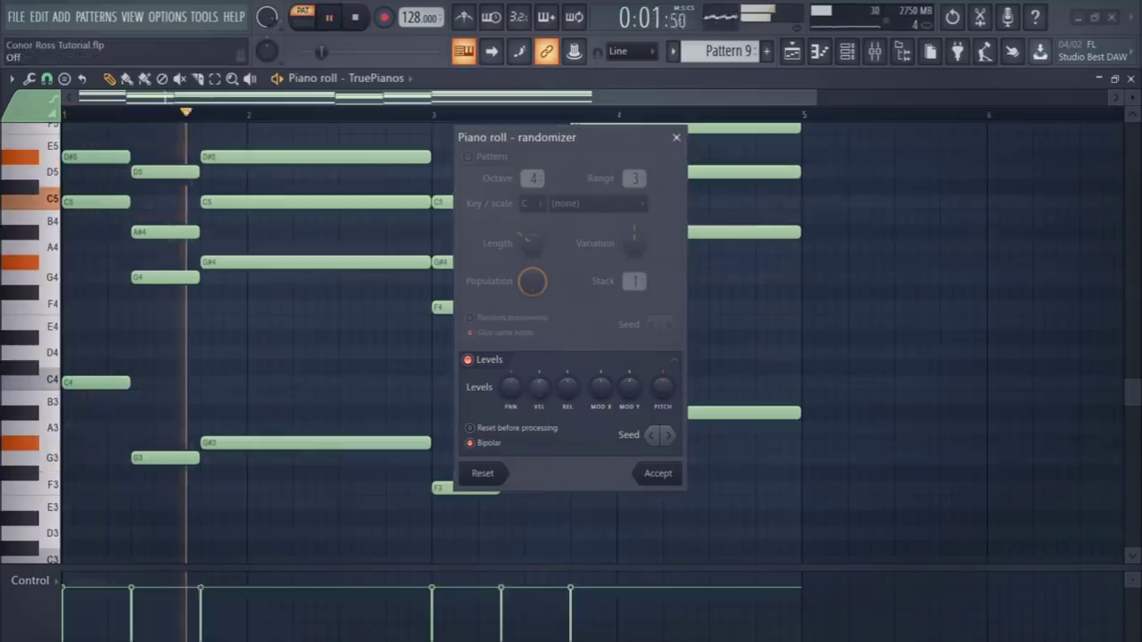
pyautogui.moveTo(539, 390); pyautogui.dragTo(539, 370)
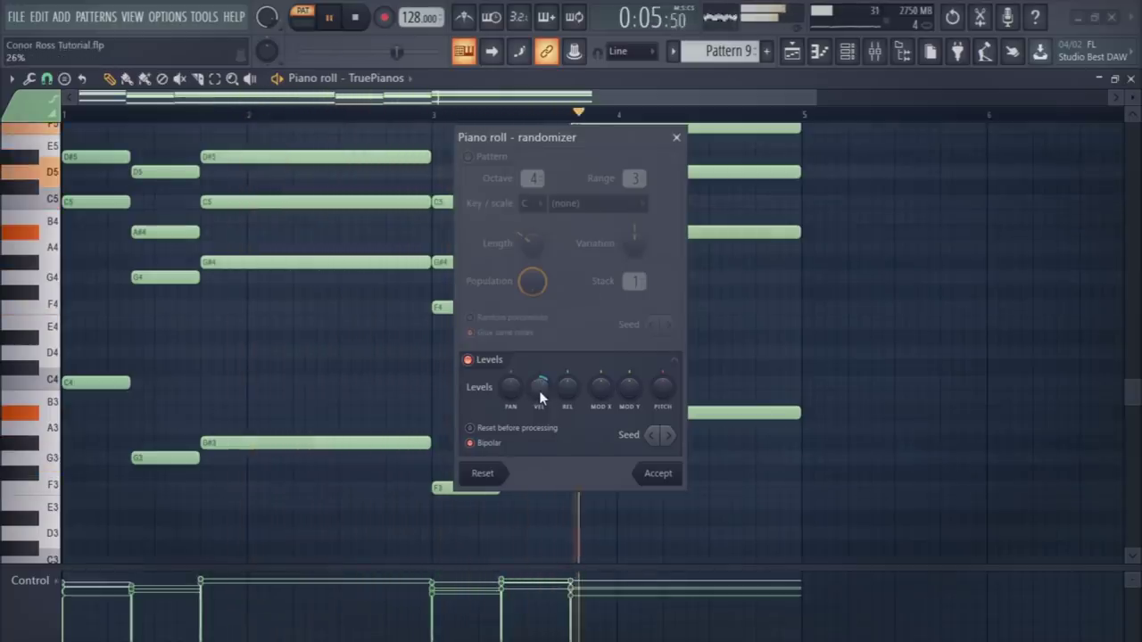
pyautogui.moveTo(539, 391); pyautogui.dragTo(539, 421)
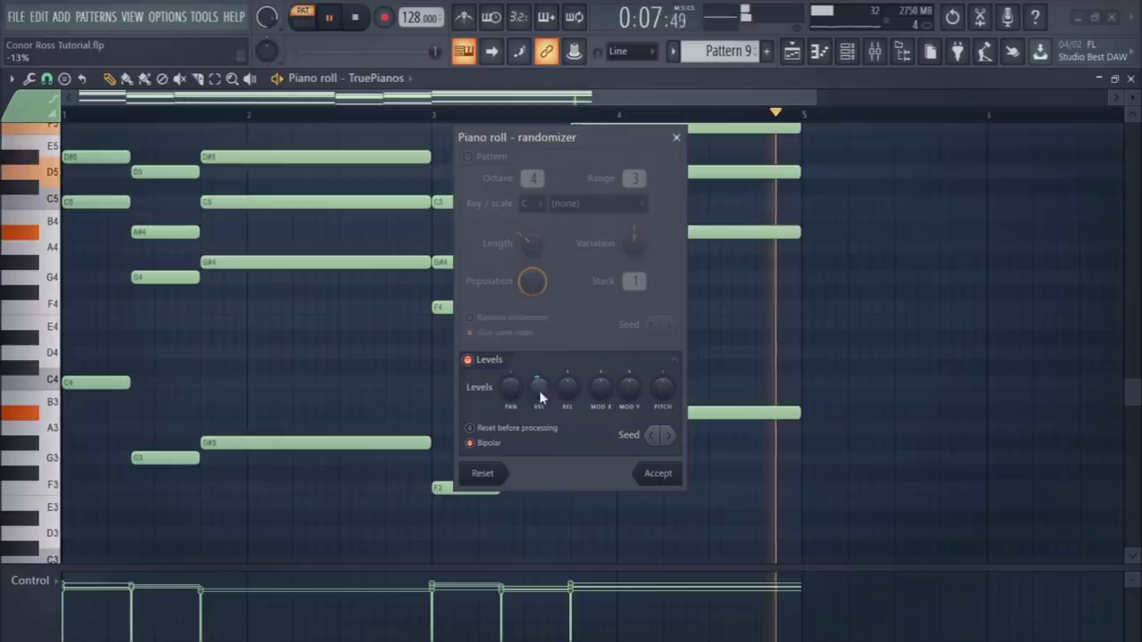
pyautogui.click(657, 473)
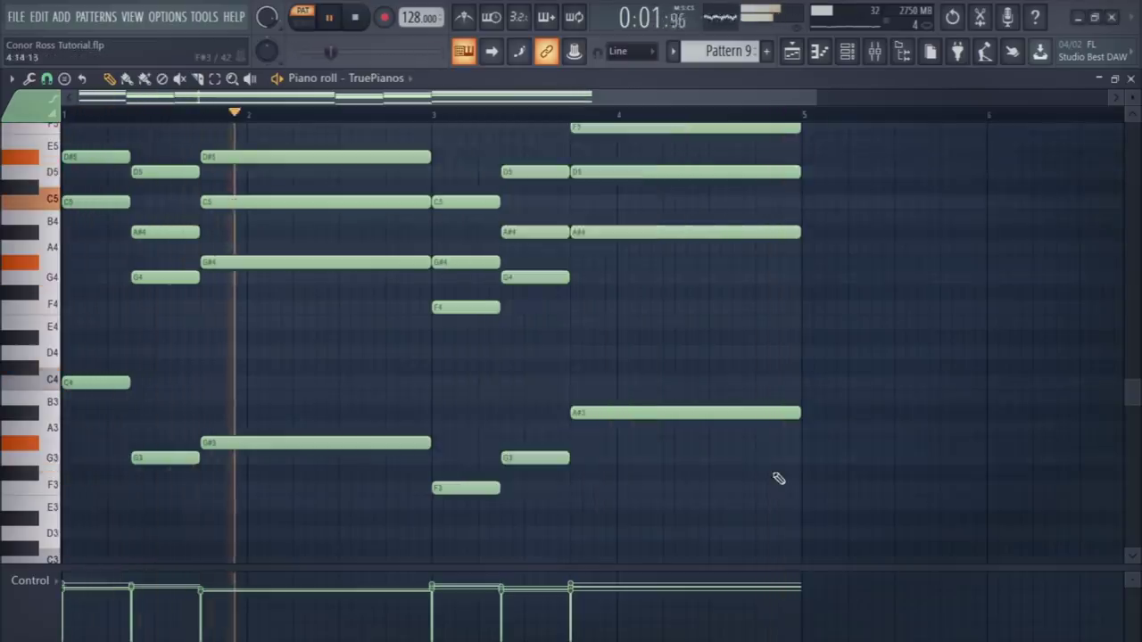
pyautogui.scroll(1, 764, 470)
pyautogui.moveTo(1135, 105); pyautogui.dragTo(1135, 120)
pyautogui.scroll(-2, 1027, 290)
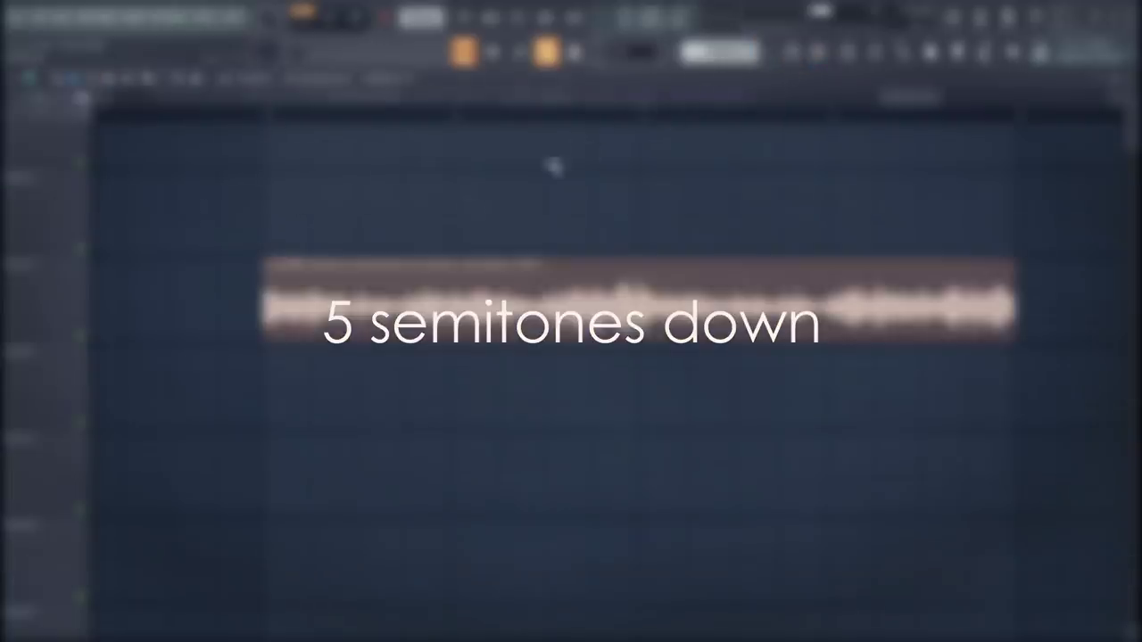
pyautogui.doubleClick(430, 331)
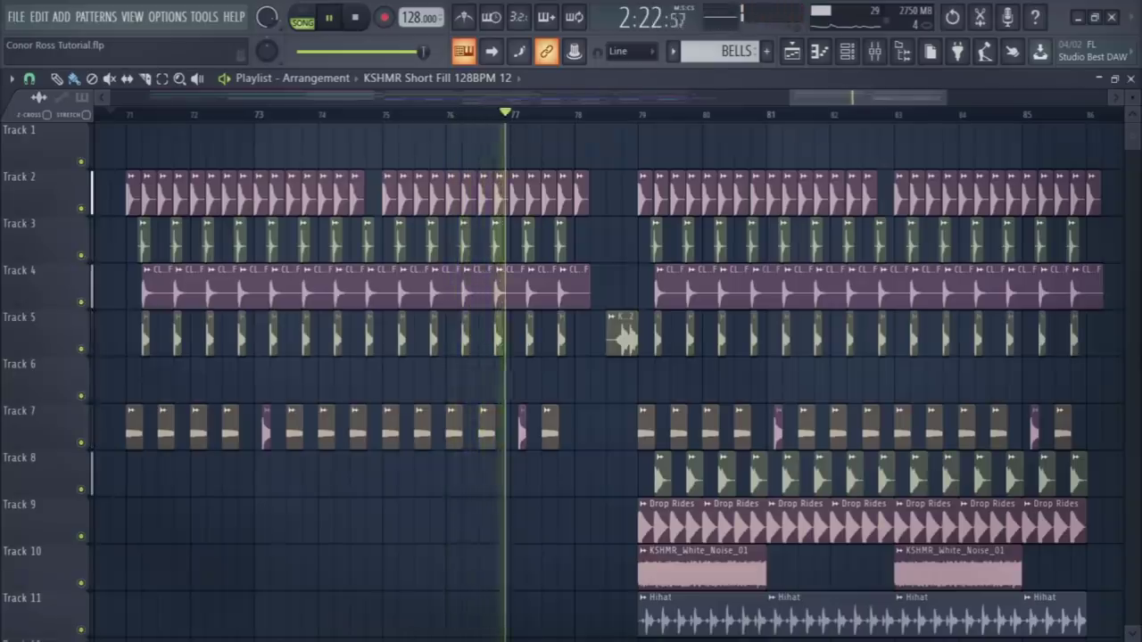
pyautogui.scroll(-1, 606, 374)
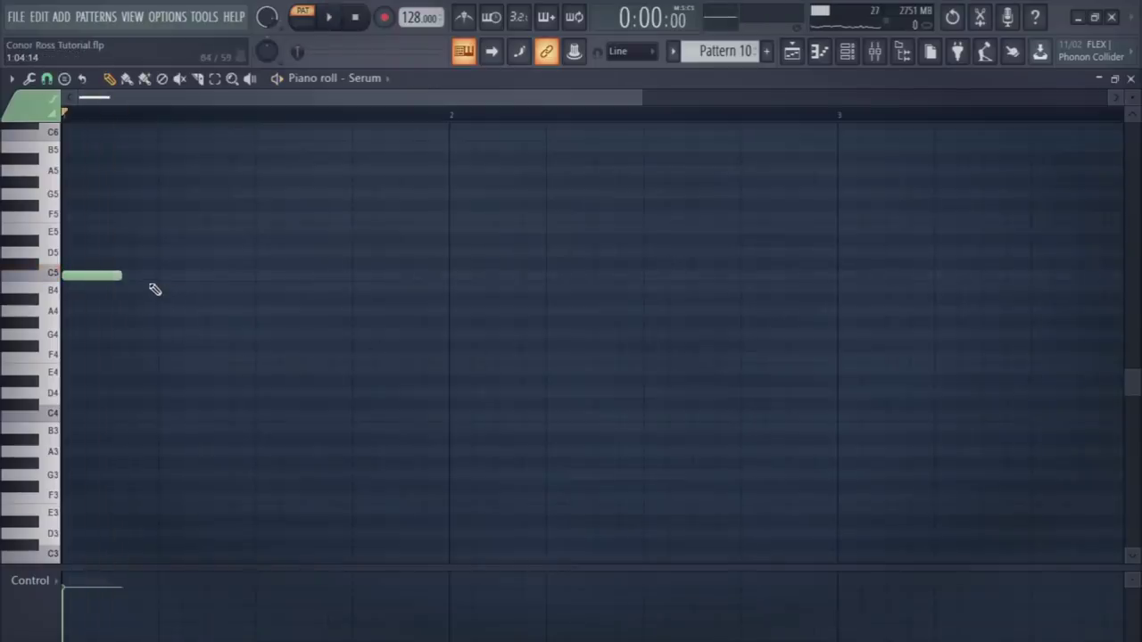
# Add short A#4, C5, G5, G5 and F5 notes from beat 2 of bar 1, following the opening C5 of the Serum melody
pyautogui.scroll(1, 156, 290)
pyautogui.click(166, 263)
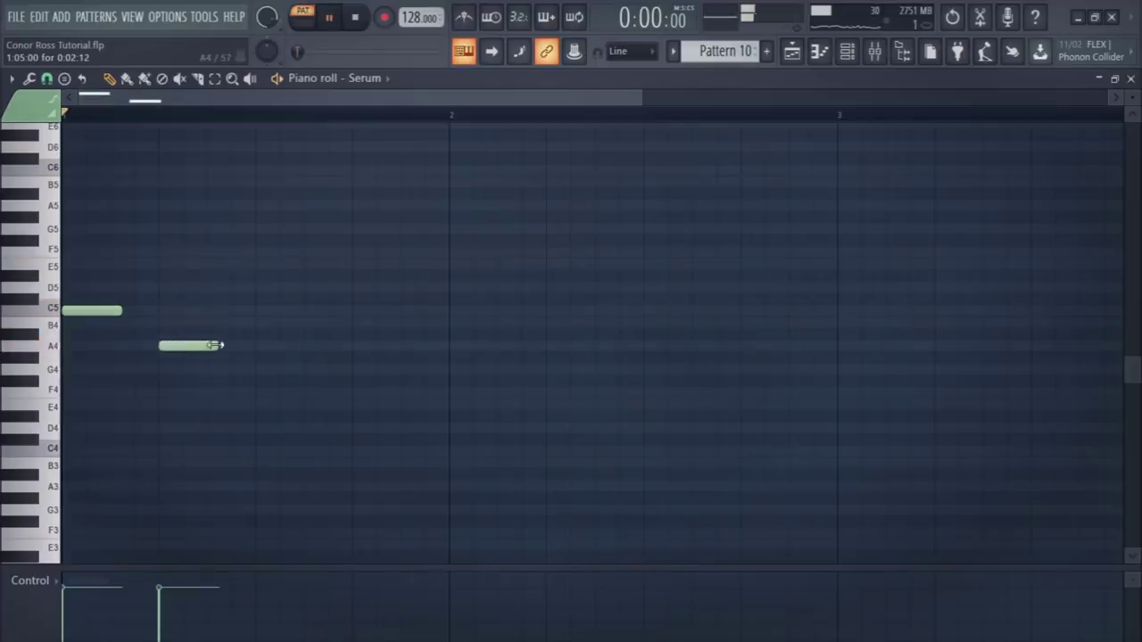
pyautogui.moveTo(214, 345); pyautogui.dragTo(183, 345)
pyautogui.press('space')
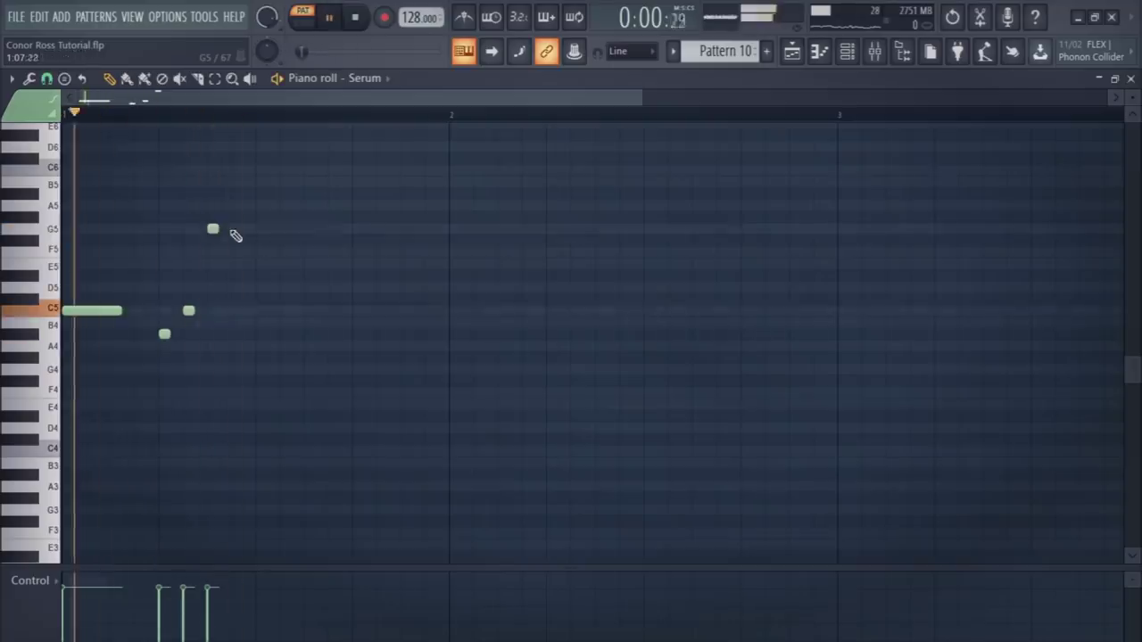
pyautogui.click(235, 229)
pyautogui.press('space')
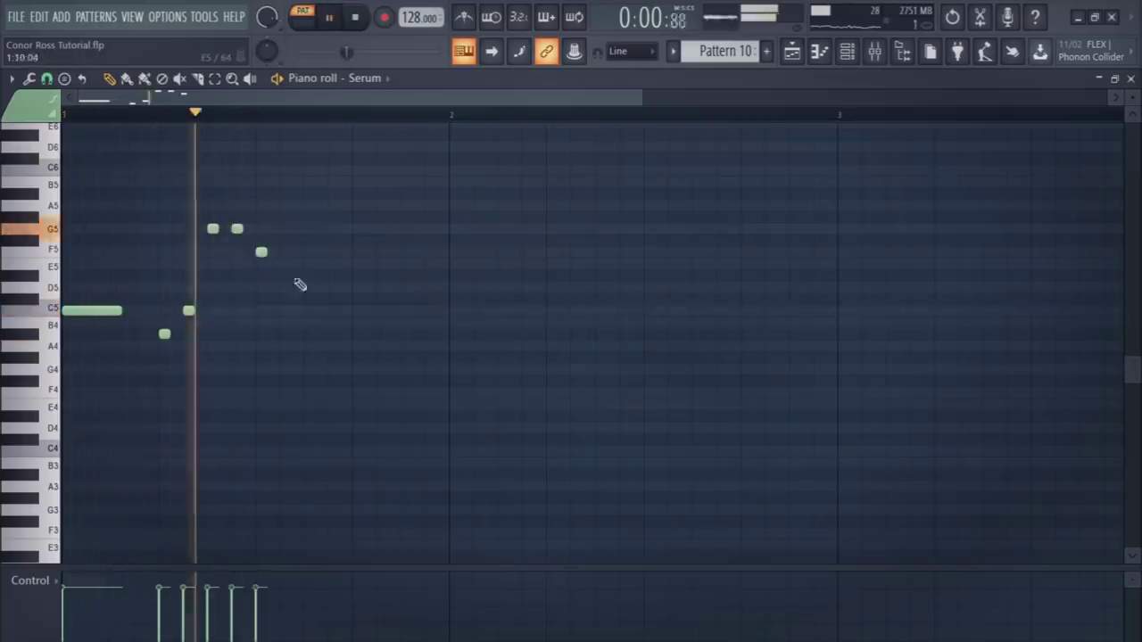
pyautogui.click(261, 252)
pyautogui.press('space')
pyautogui.moveTo(270, 253); pyautogui.dragTo(313, 251)
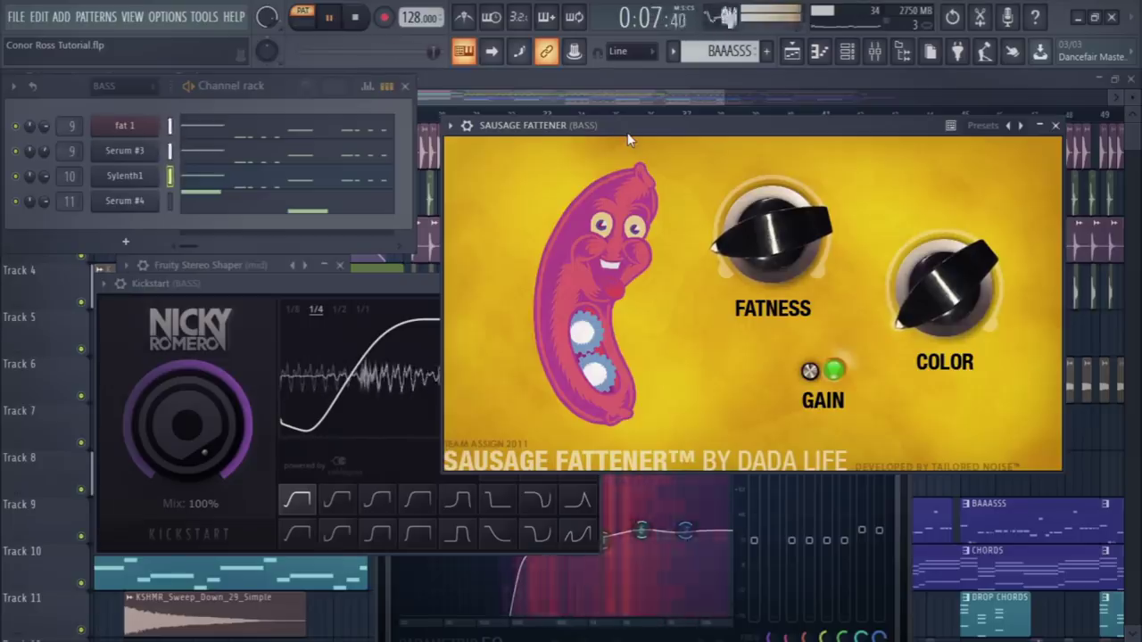
# Play the chords and move the DROP CHORDS parametric EQ window up to examine its low cut beside the CHORDS effects
pyautogui.press('space')
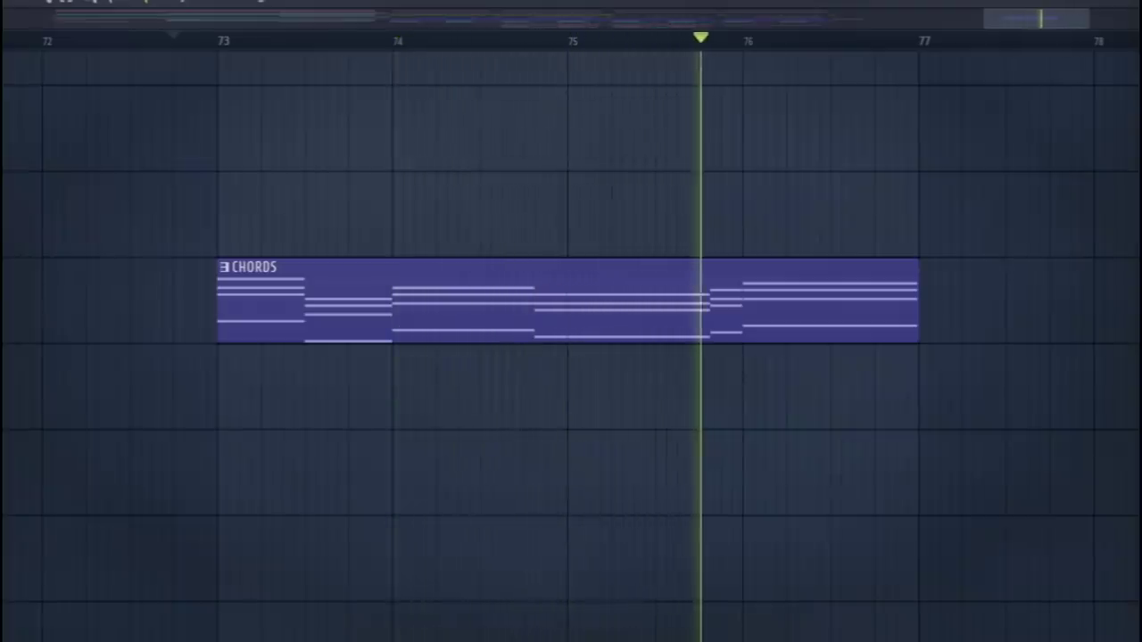
pyautogui.press('space')
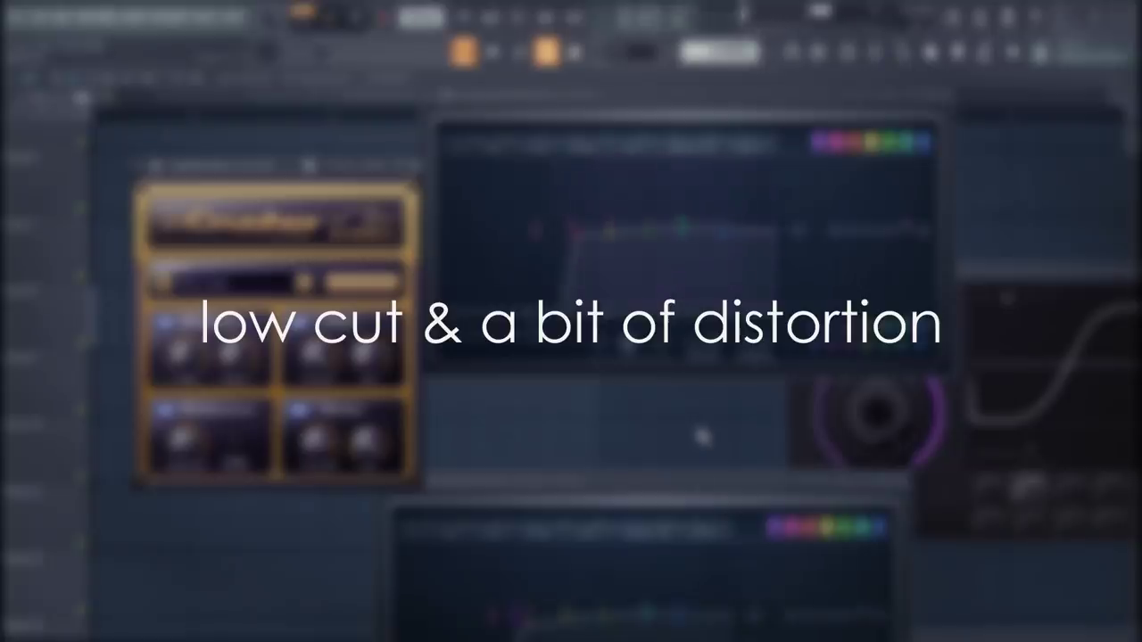
pyautogui.moveTo(697, 479); pyautogui.dragTo(730, 399)
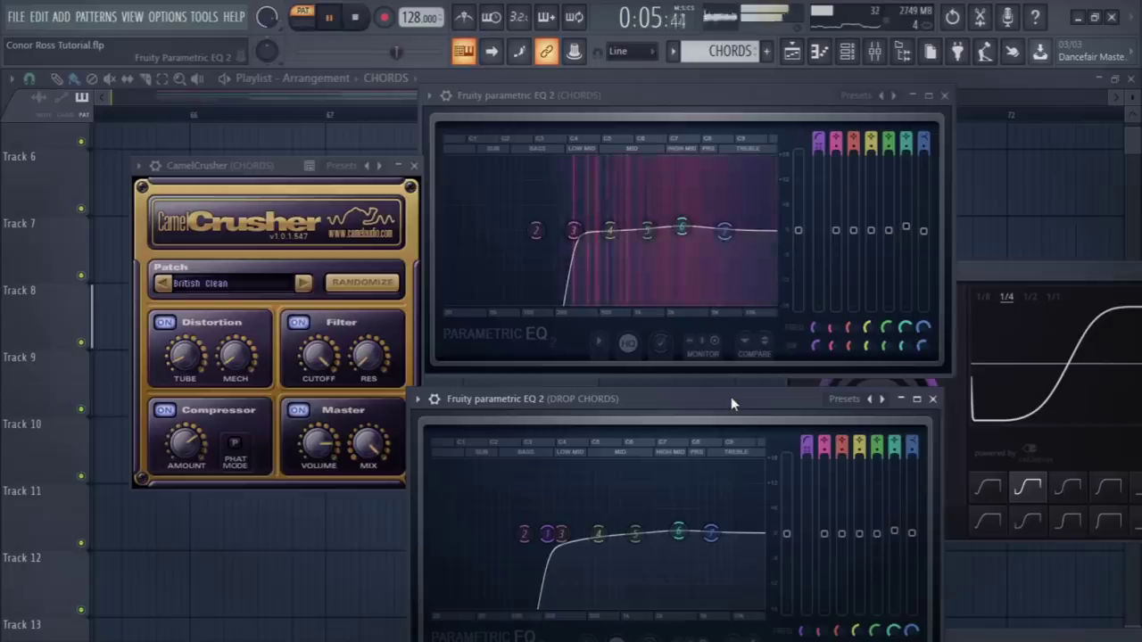
pyautogui.press('space')
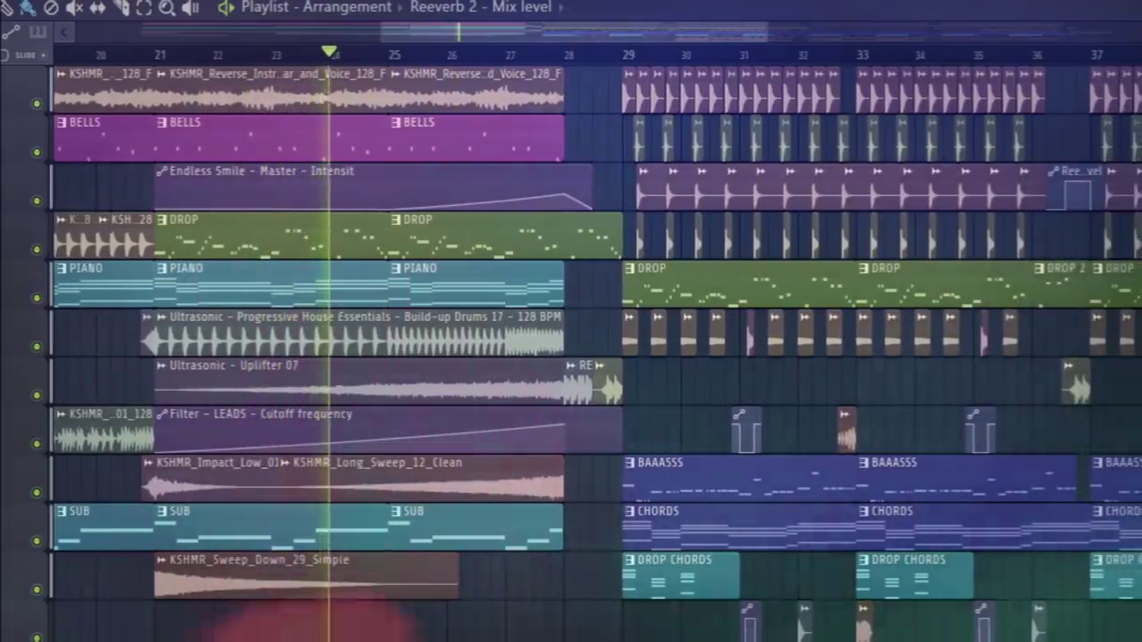
pyautogui.scroll(-2, 571, 357)
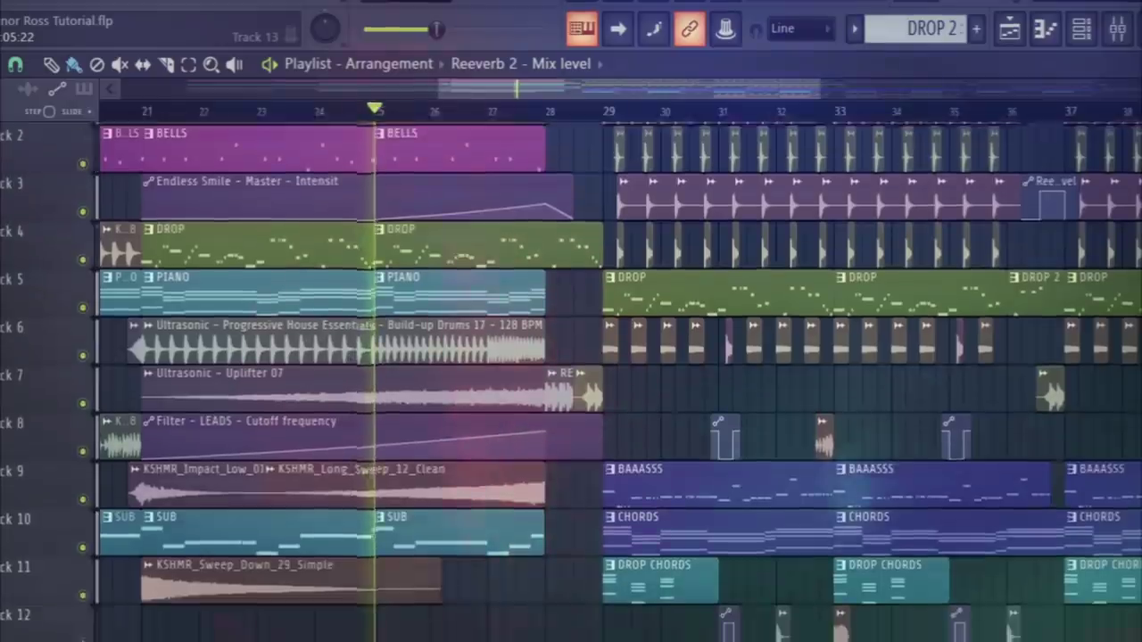
pyautogui.scroll(2, 571, 357)
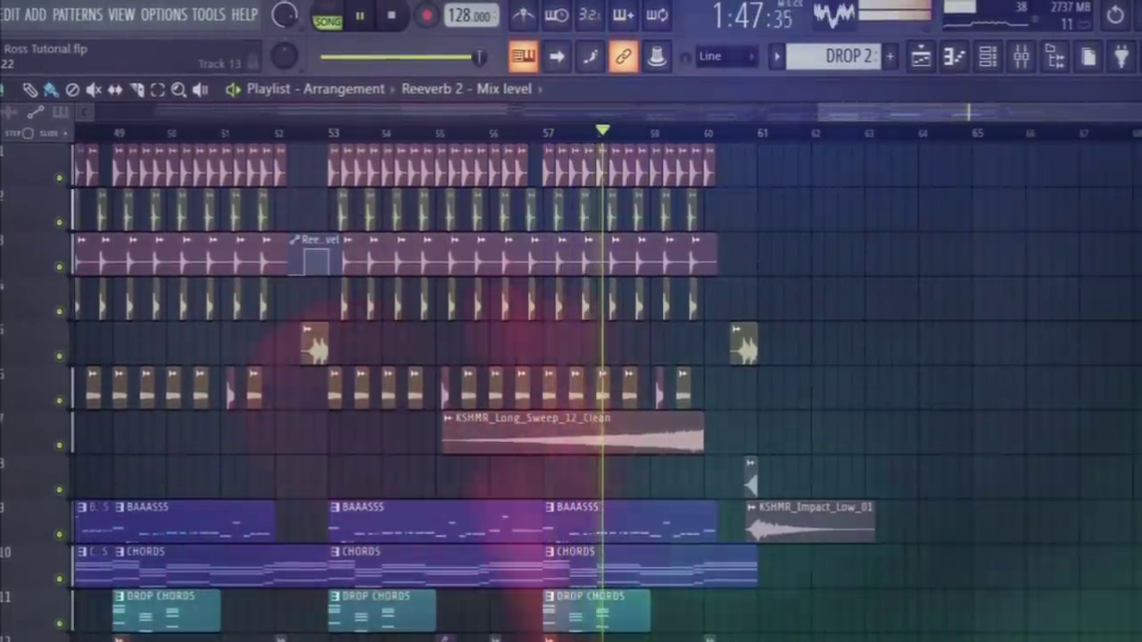
pyautogui.scroll(-2, 571, 383)
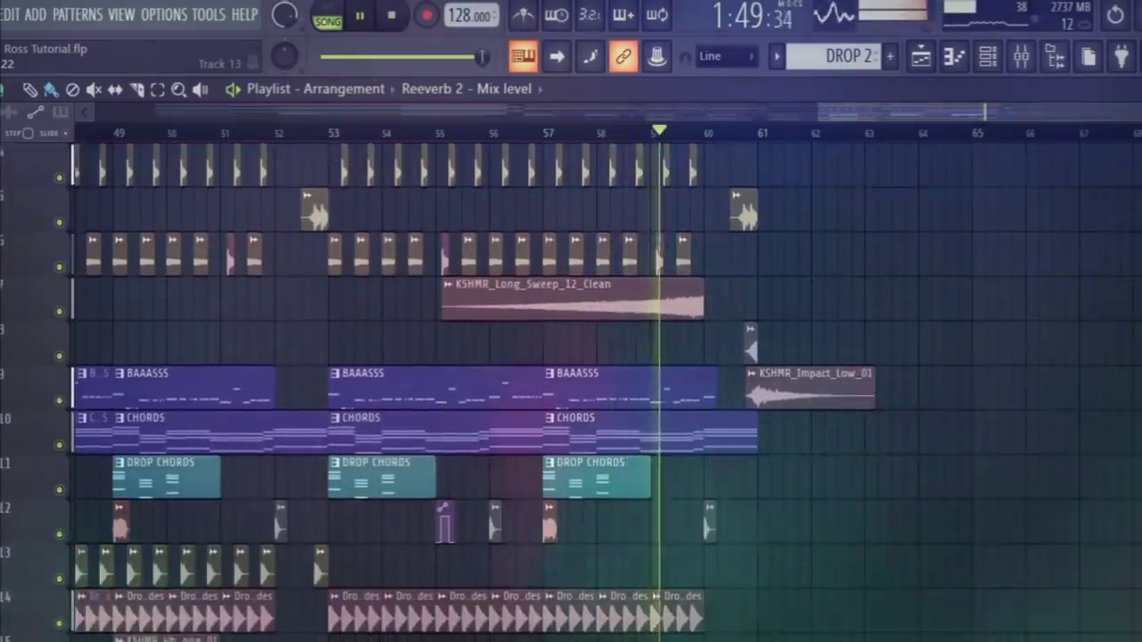
pyautogui.scroll(2, 571, 384)
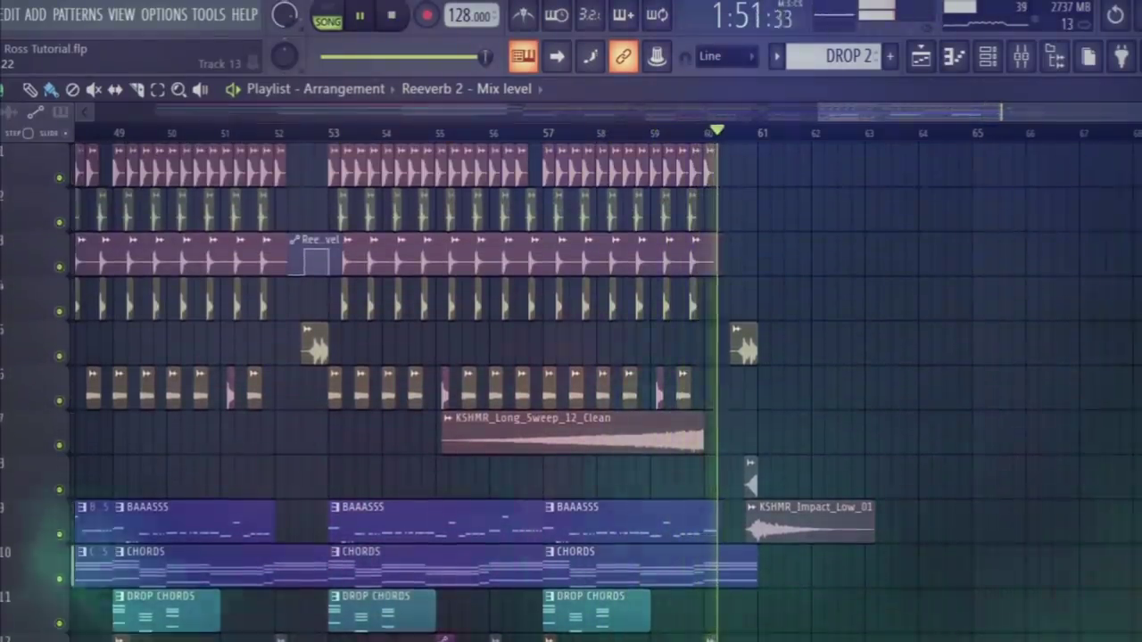